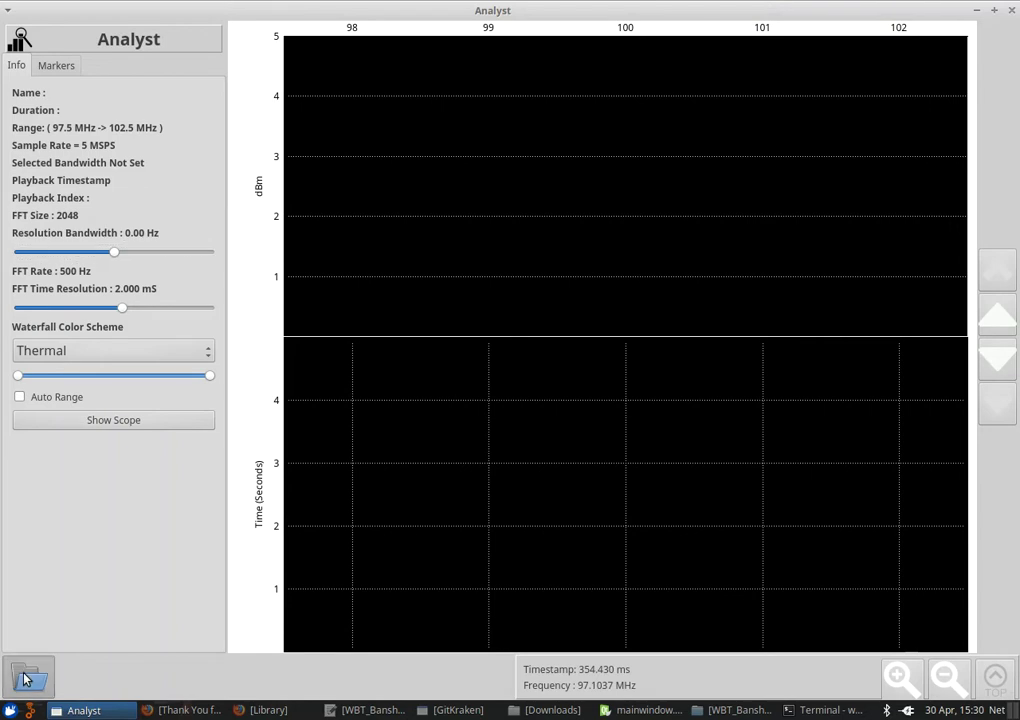
# Open the recording fm_radio_5M_100MHZCF.qvrt from /home/wbtdev/IQData with the Radio A stream
pyautogui.moveTo(447, 160); pyautogui.dragTo(435, 173)
pyautogui.click(490, 238)
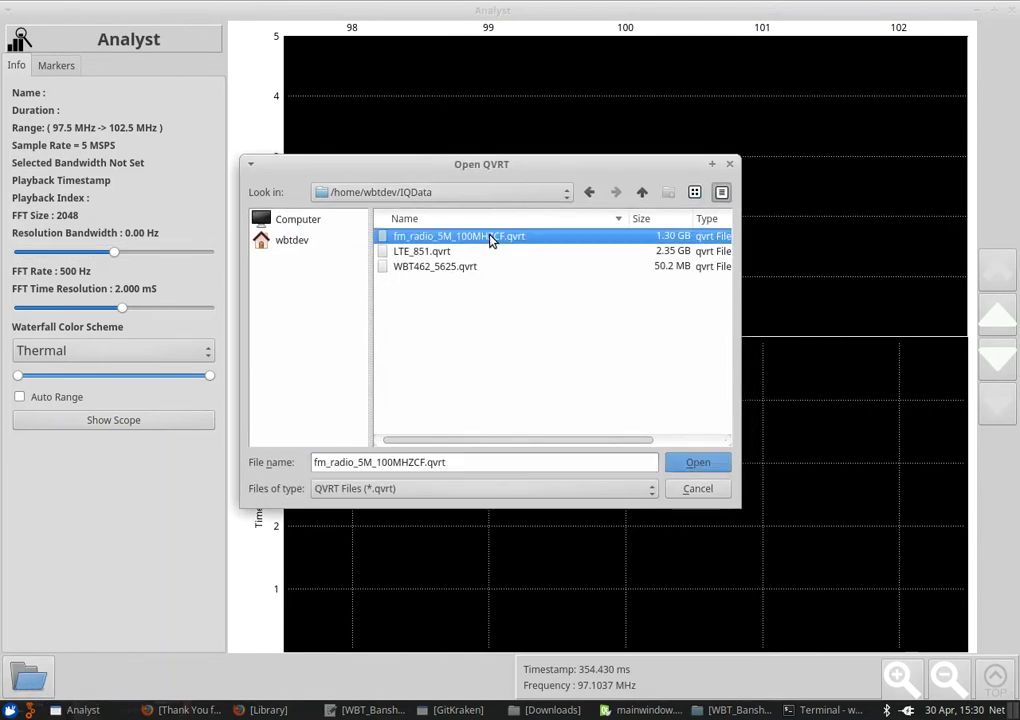
pyautogui.click(699, 464)
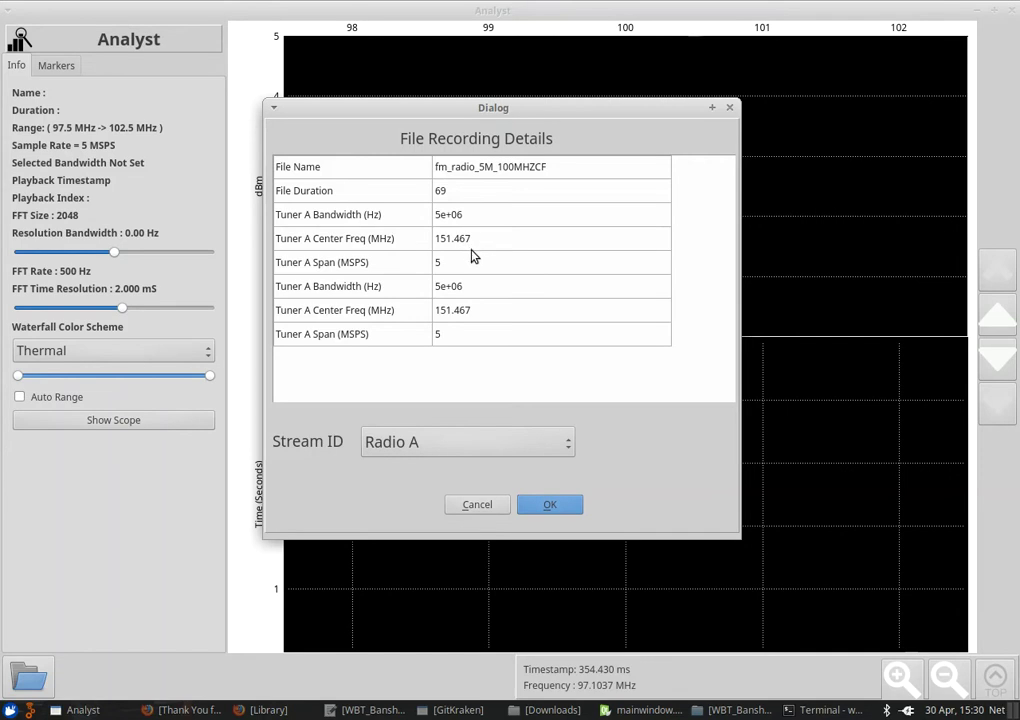
pyautogui.click(566, 510)
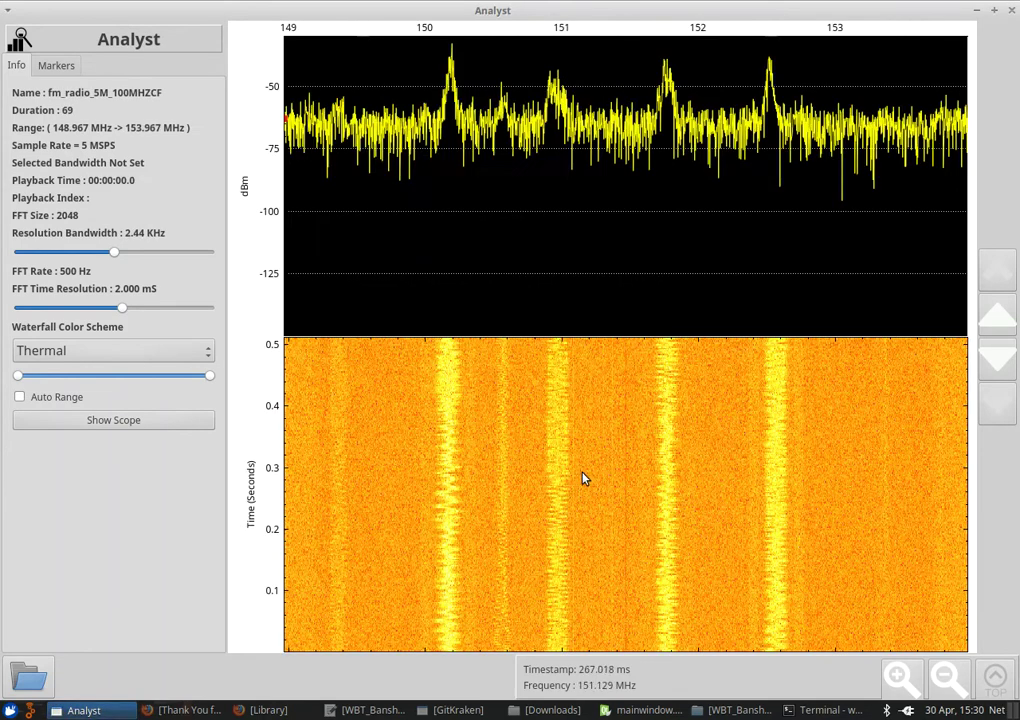
# Set the FFT rate to 100 Hz, a 10 ms time resolution, and view the FM carriers around 151 MHz
pyautogui.scroll(-1, 635, 432)
pyautogui.moveTo(622, 412); pyautogui.dragTo(610, 462)
pyautogui.scroll(5, 628, 449)
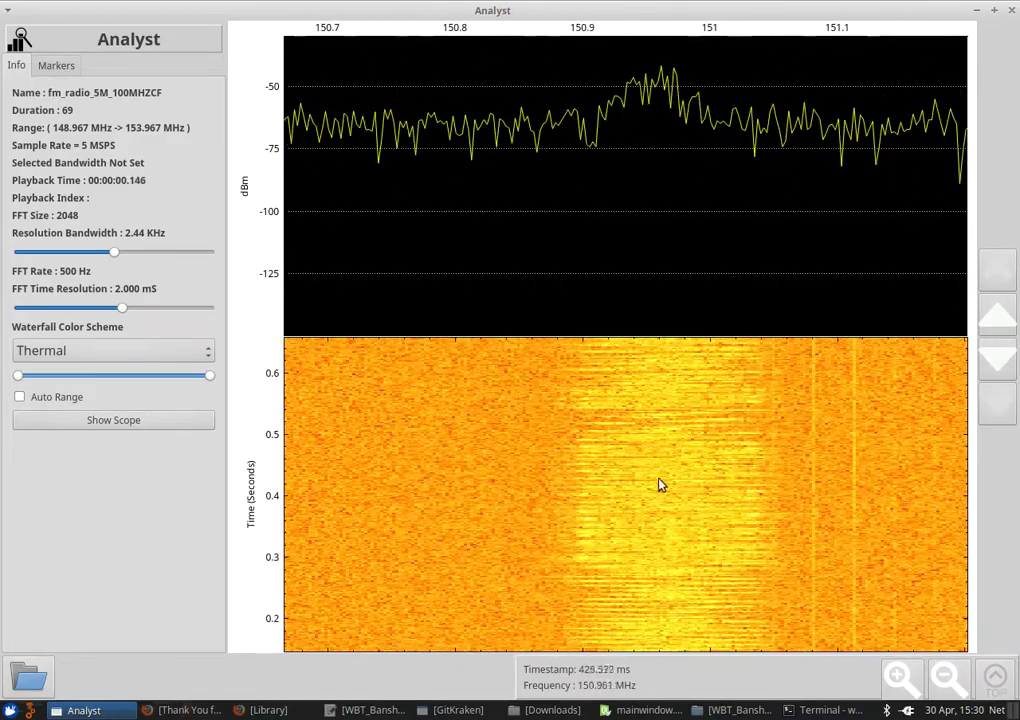
pyautogui.scroll(-3, 728, 495)
pyautogui.moveTo(670, 481); pyautogui.dragTo(614, 528)
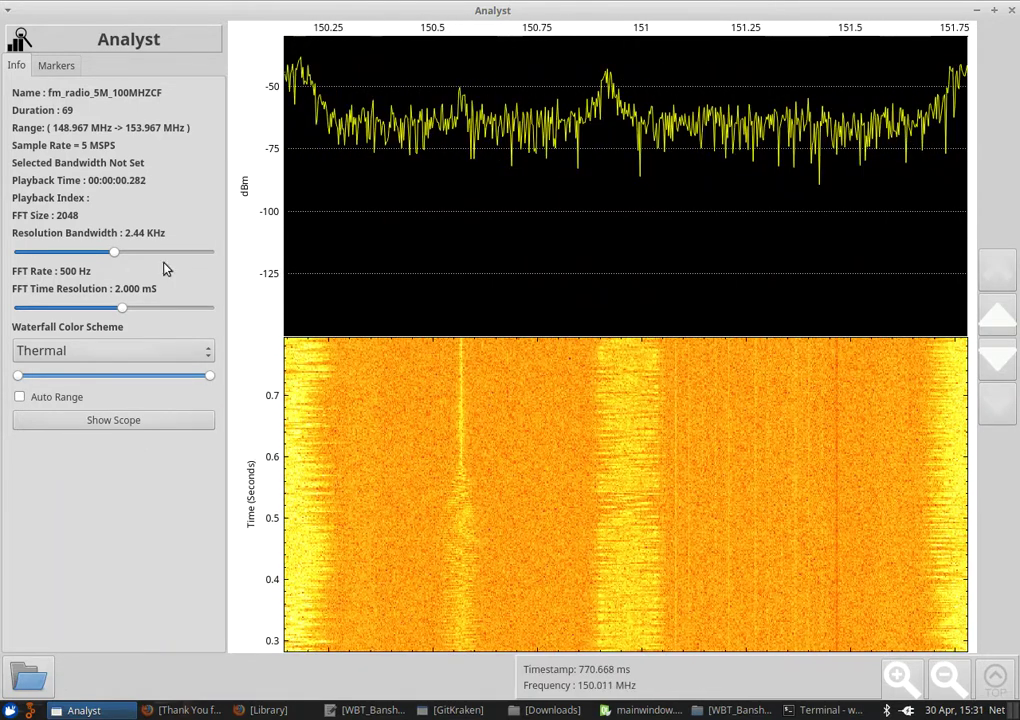
pyautogui.click(117, 257)
pyautogui.moveTo(136, 258); pyautogui.dragTo(87, 308)
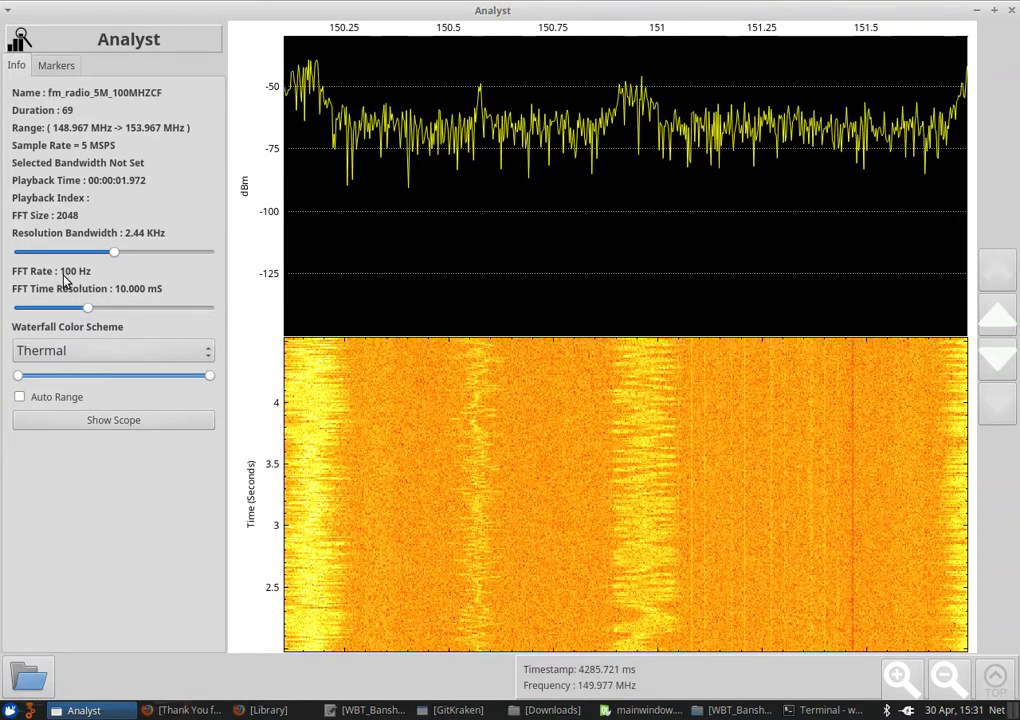
pyautogui.moveTo(413, 595); pyautogui.dragTo(404, 492)
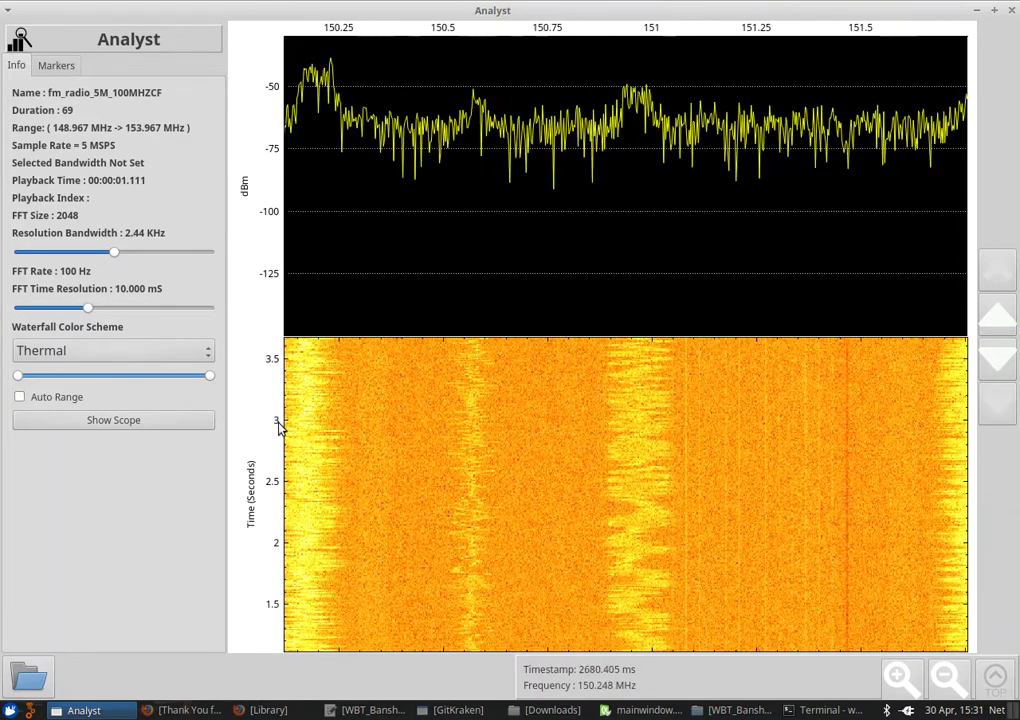
# Set the FFT rate to 25000 Hz, a 40 µs time resolution, and inspect the carrier modulation near 150.6 MHz
pyautogui.moveTo(90, 308); pyautogui.dragTo(211, 312)
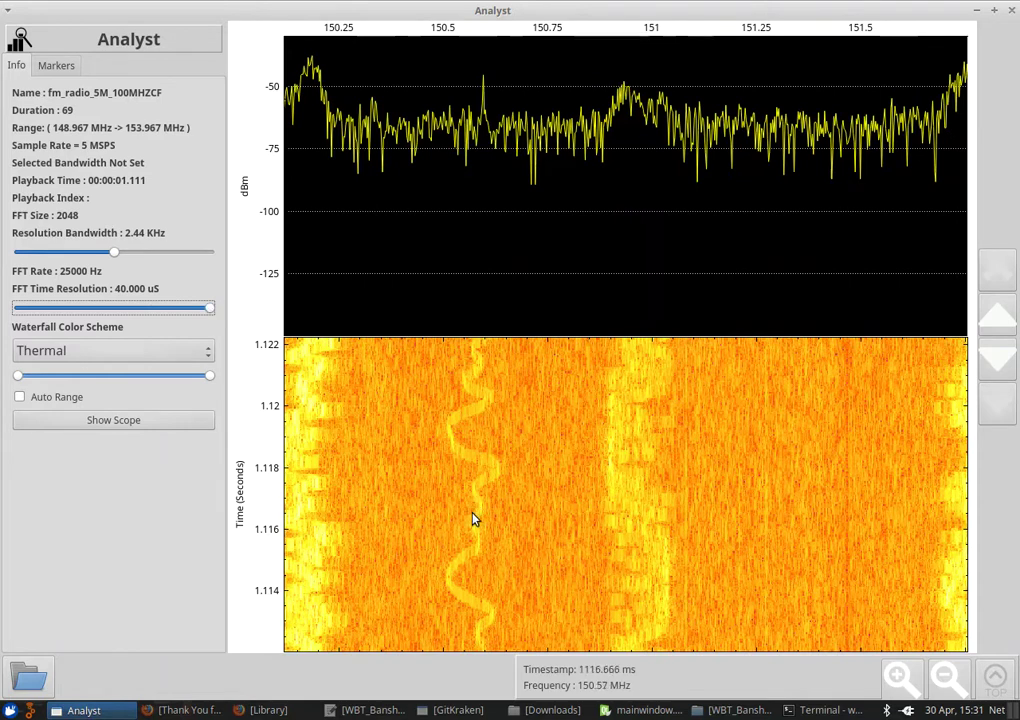
pyautogui.moveTo(510, 485); pyautogui.dragTo(551, 487)
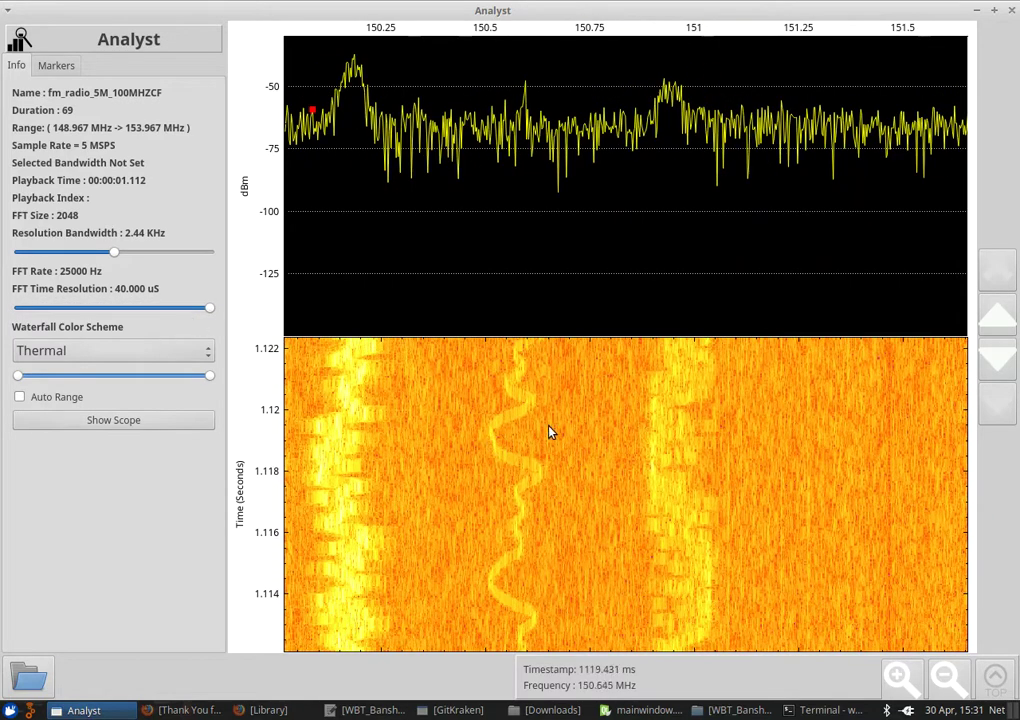
pyautogui.scroll(-4, 542, 442)
pyautogui.scroll(4, 566, 466)
pyautogui.scroll(2, 562, 458)
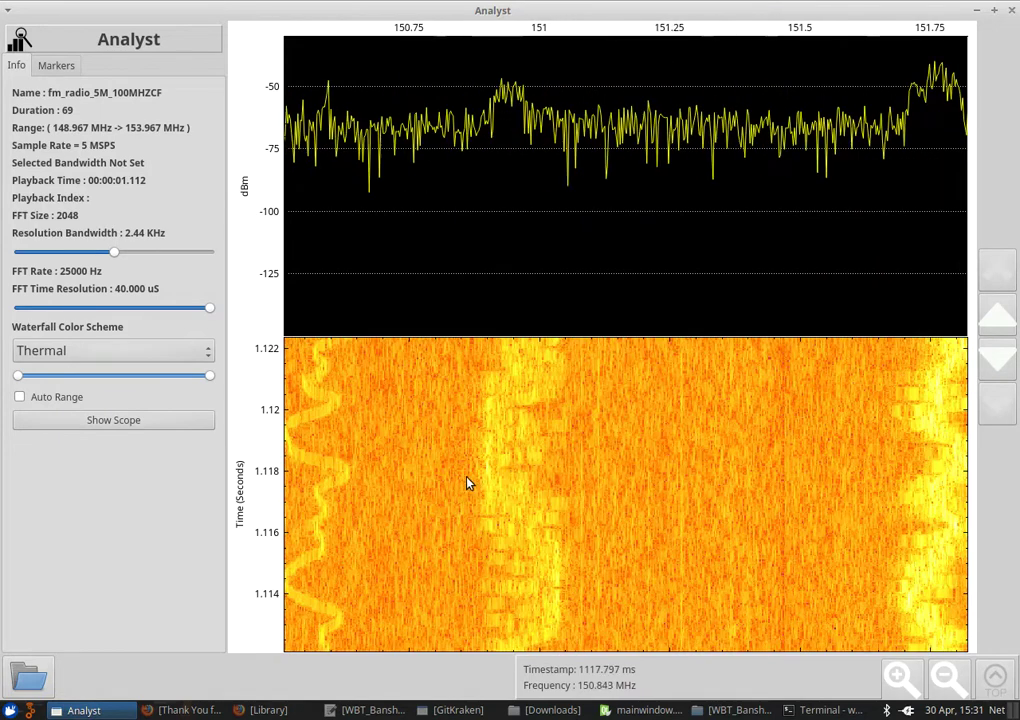
pyautogui.moveTo(457, 477); pyautogui.dragTo(587, 467)
# Set the FFT rate to 5000 Hz for a 200 µs time resolution, keeping the resolution bandwidth at 2.44 kHz
pyautogui.moveTo(114, 258)
pyautogui.mouseDown()
pyautogui.moveTo(150, 257)
pyautogui.moveTo(84, 254)
pyautogui.moveTo(176, 250)
pyautogui.moveTo(124, 257)
pyautogui.mouseUp()
pyautogui.moveTo(211, 309); pyautogui.dragTo(189, 312)
pyautogui.moveTo(118, 253); pyautogui.dragTo(153, 257)
pyautogui.moveTo(192, 309)
pyautogui.mouseDown()
pyautogui.moveTo(155, 310)
pyautogui.moveTo(194, 308)
pyautogui.mouseUp()
pyautogui.moveTo(174, 258); pyautogui.dragTo(130, 257)
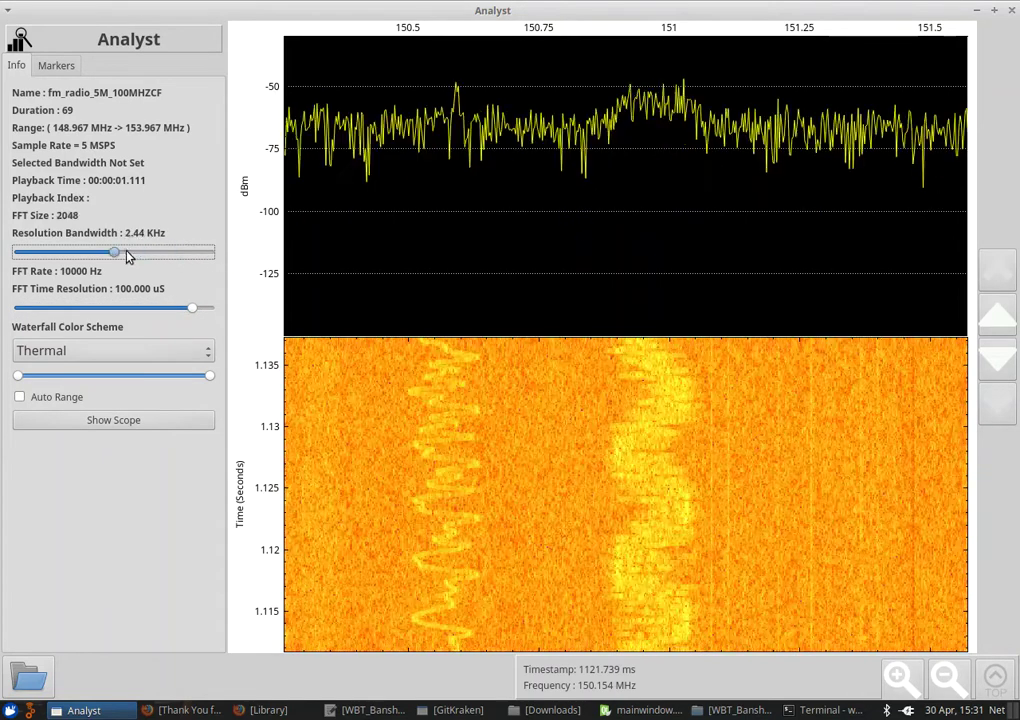
pyautogui.moveTo(191, 310)
pyautogui.mouseDown()
pyautogui.moveTo(154, 310)
pyautogui.moveTo(182, 310)
pyautogui.mouseUp()
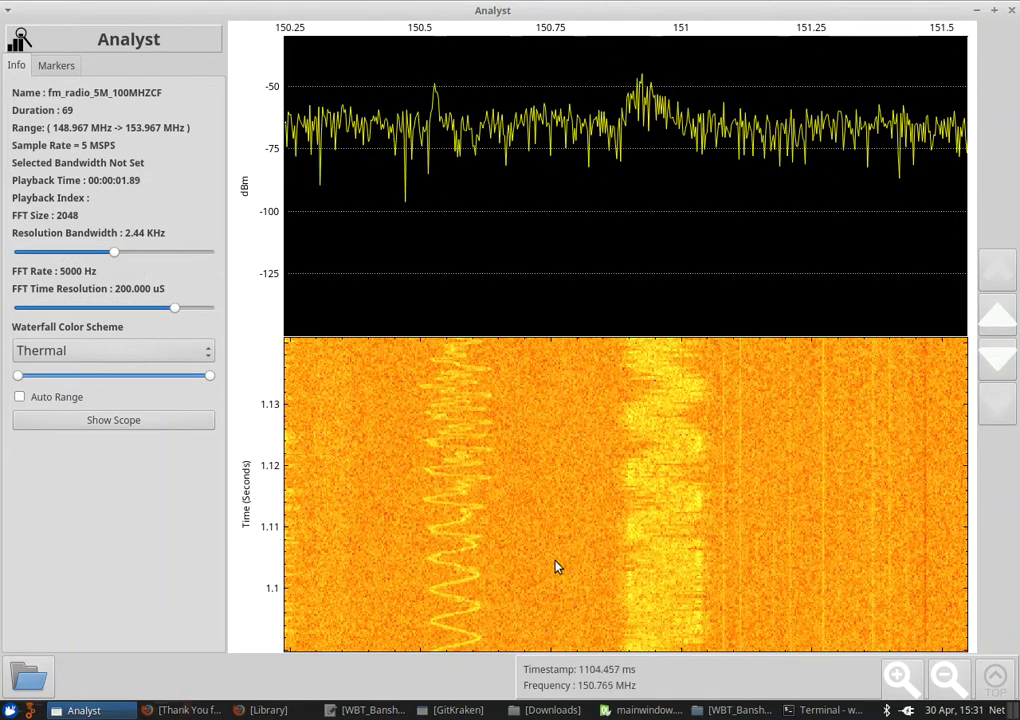
# Turn on automatic ranging for the spectrum and waterfall levels
pyautogui.scroll(3, 535, 487)
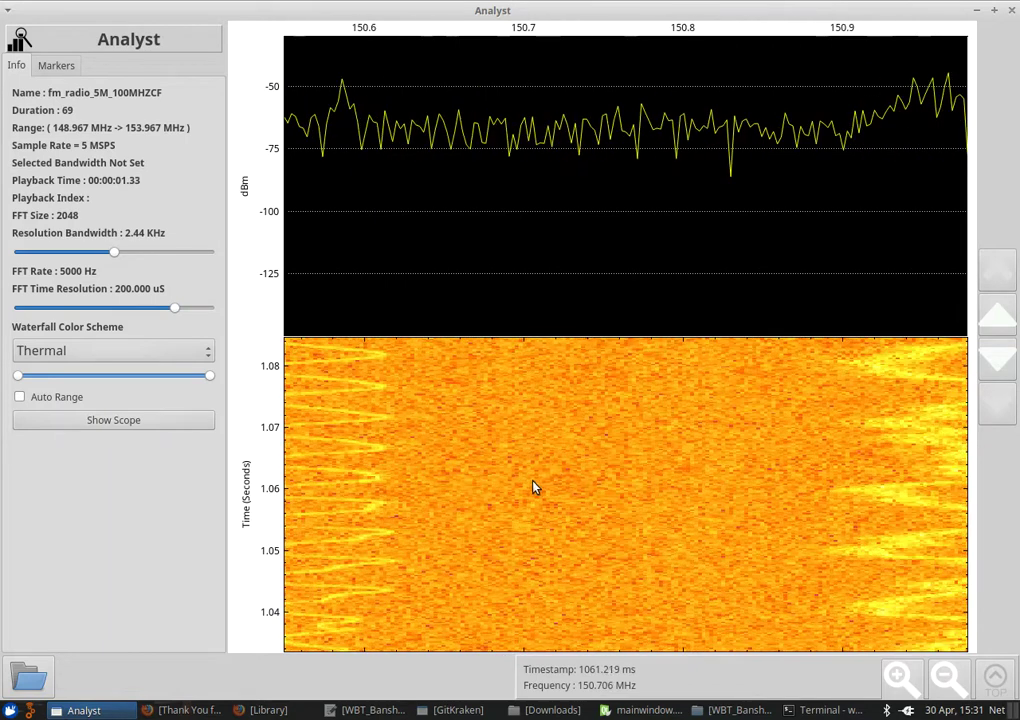
pyautogui.scroll(-3, 590, 510)
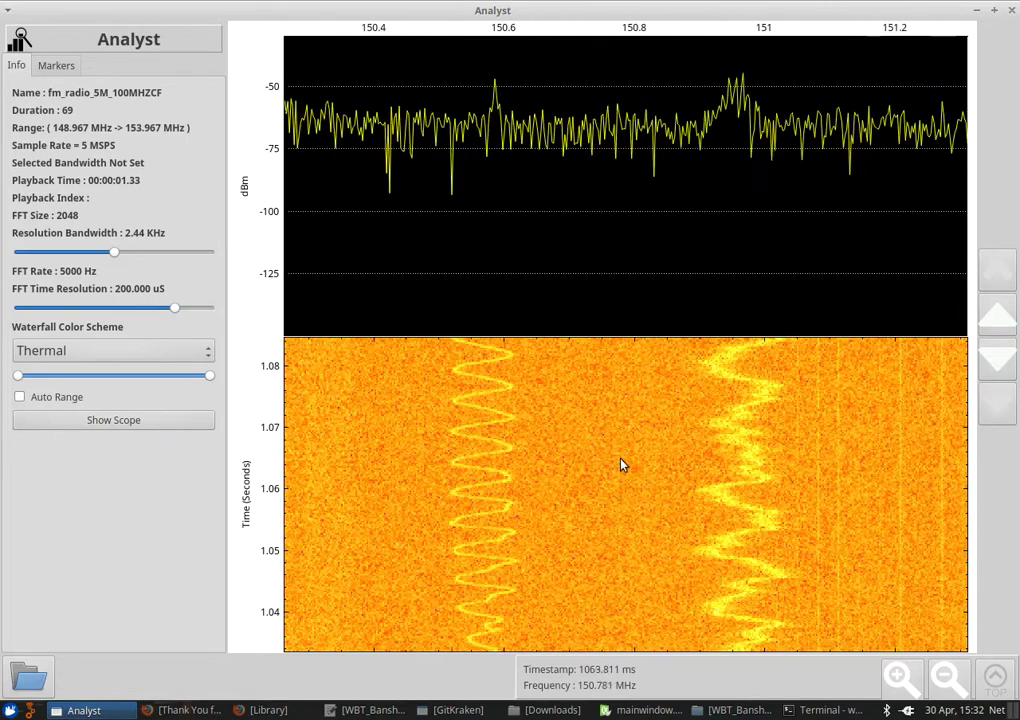
pyautogui.scroll(-1, 620, 483)
pyautogui.scroll(-4, 628, 491)
pyautogui.moveTo(745, 545); pyautogui.dragTo(678, 476)
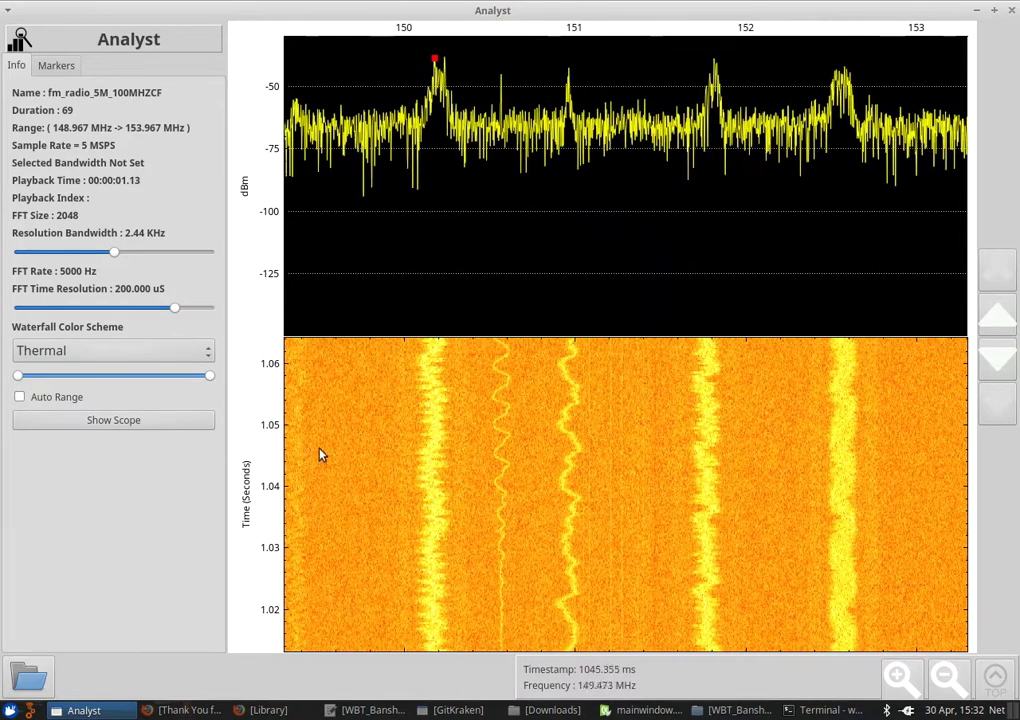
pyautogui.click(57, 398)
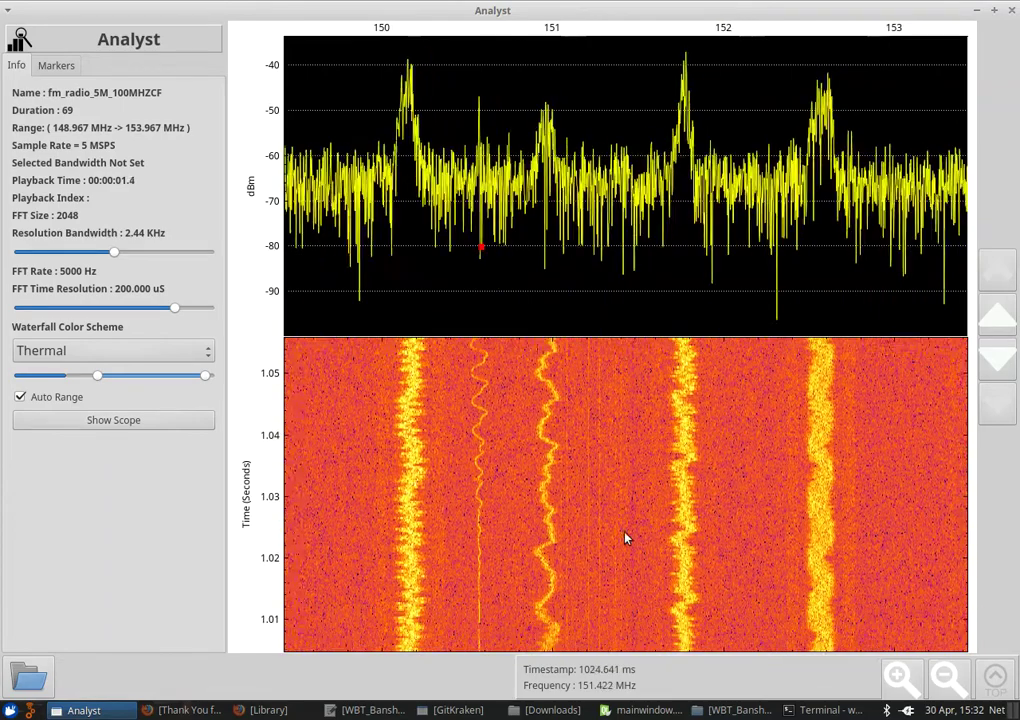
# Cycle through the waterfall color schemes, including Cold, and settle on Hot
pyautogui.click(150, 351)
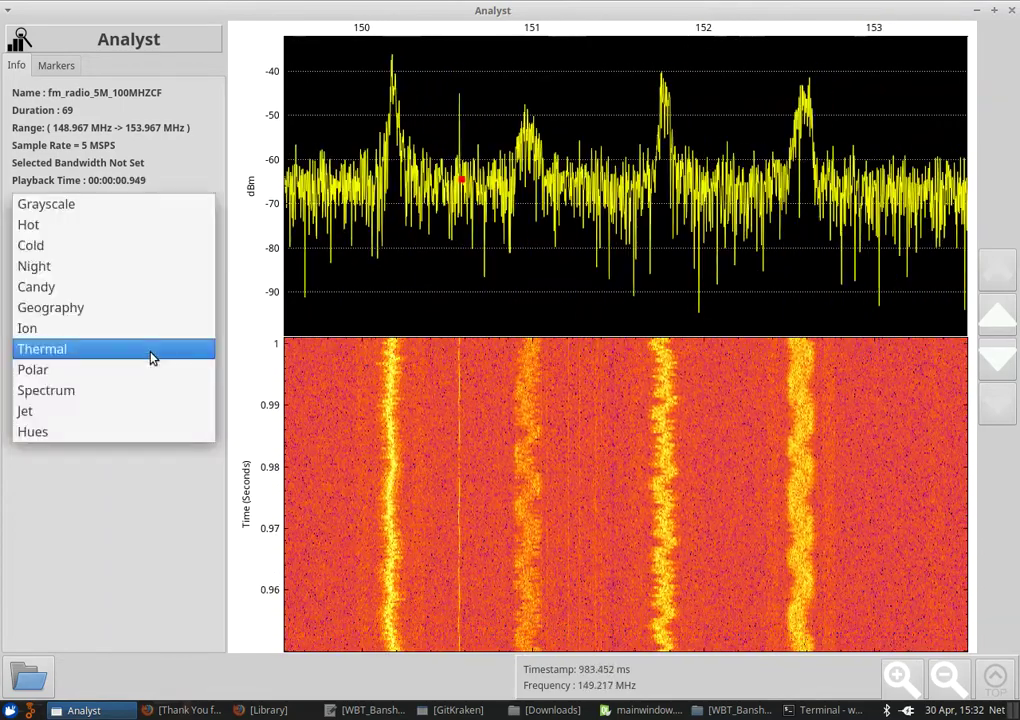
pyautogui.click(126, 331)
pyautogui.press('Down')
pyautogui.press('Down')
pyautogui.press('Down')
pyautogui.press('Down')
pyautogui.press('Down')
pyautogui.press('Down')
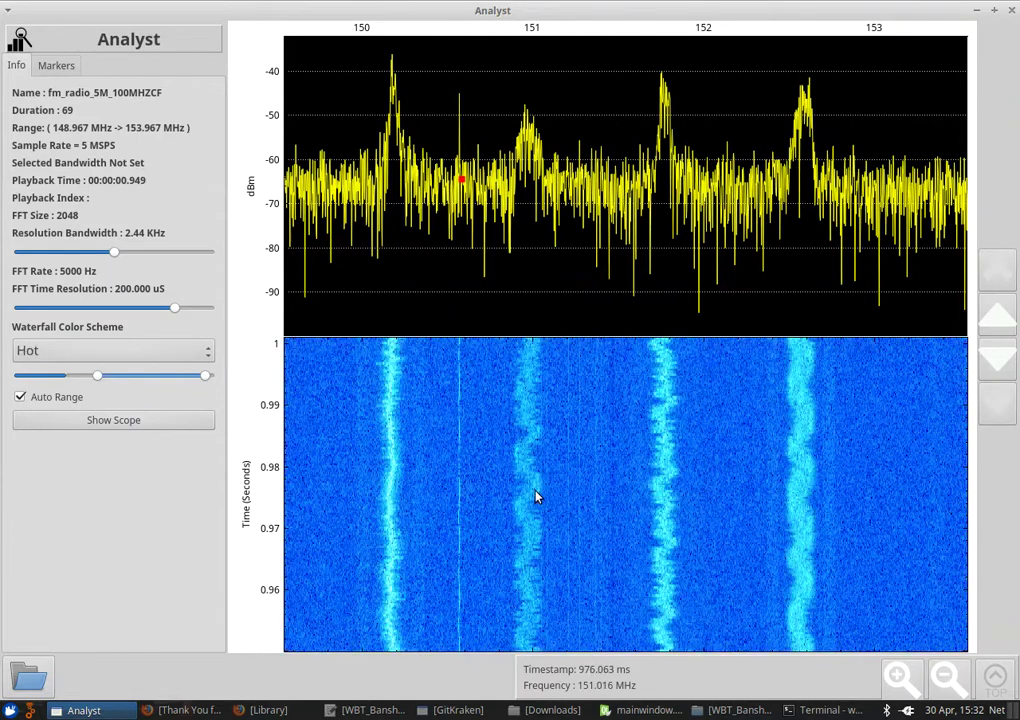
pyautogui.press('Up')
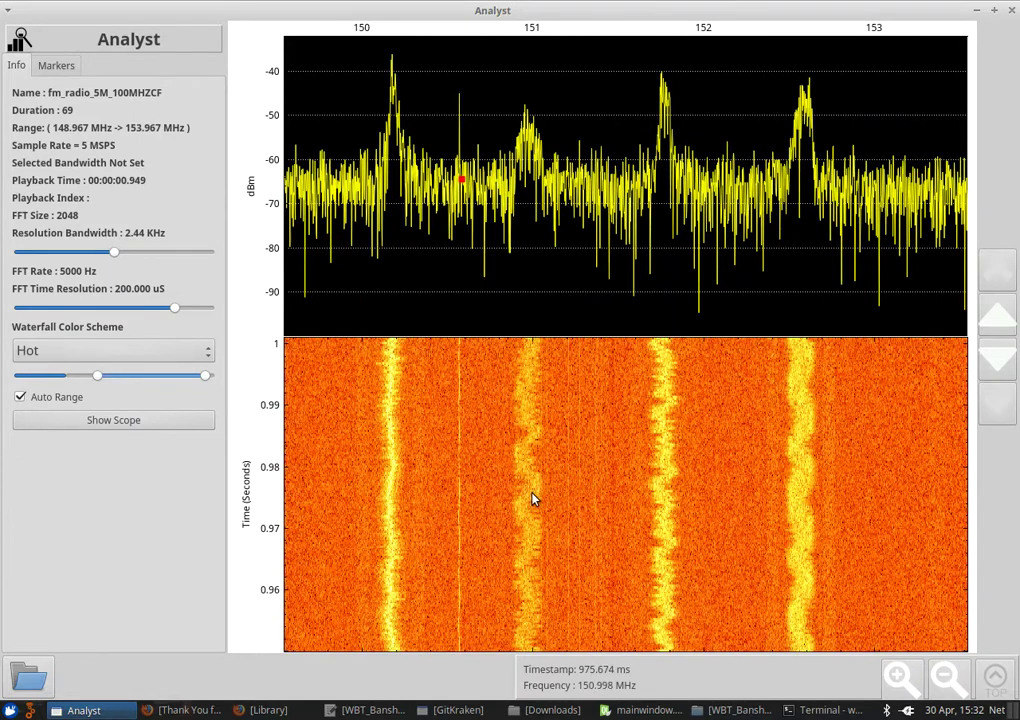
pyautogui.press('Up')
pyautogui.press('Up')
pyautogui.press('Up')
pyautogui.press('Up')
pyautogui.press('Up')
pyautogui.press('Up')
pyautogui.press('Up')
pyautogui.press('Down')
pyautogui.press('Up')
pyautogui.press('Up')
pyautogui.press('Up')
pyautogui.press('Down')
pyautogui.press('Down')
pyautogui.press('Down')
pyautogui.press('Down')
pyautogui.press('Down')
pyautogui.press('Down')
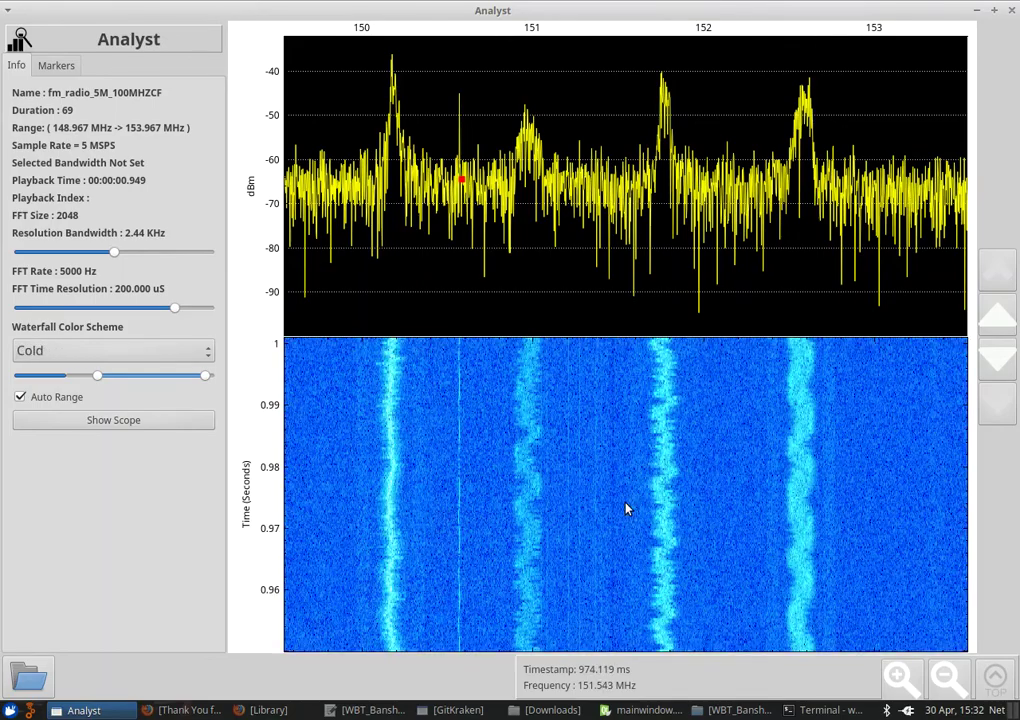
pyautogui.moveTo(633, 535); pyautogui.dragTo(614, 484)
pyautogui.scroll(-2, 640, 490)
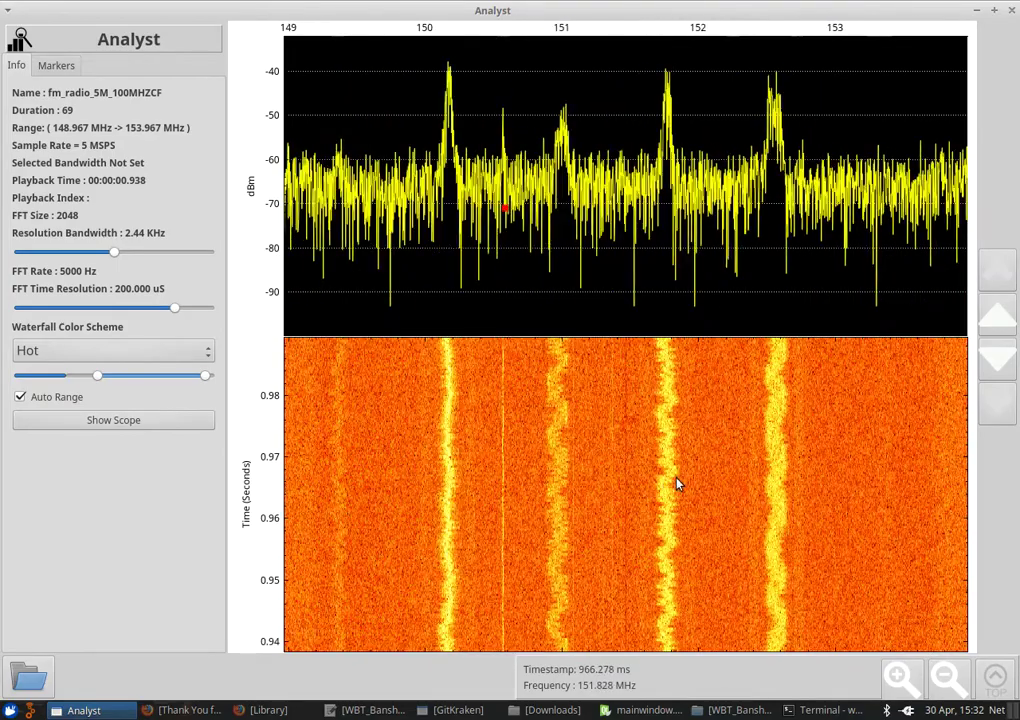
pyautogui.scroll(3, 688, 478)
pyautogui.scroll(-2, 692, 490)
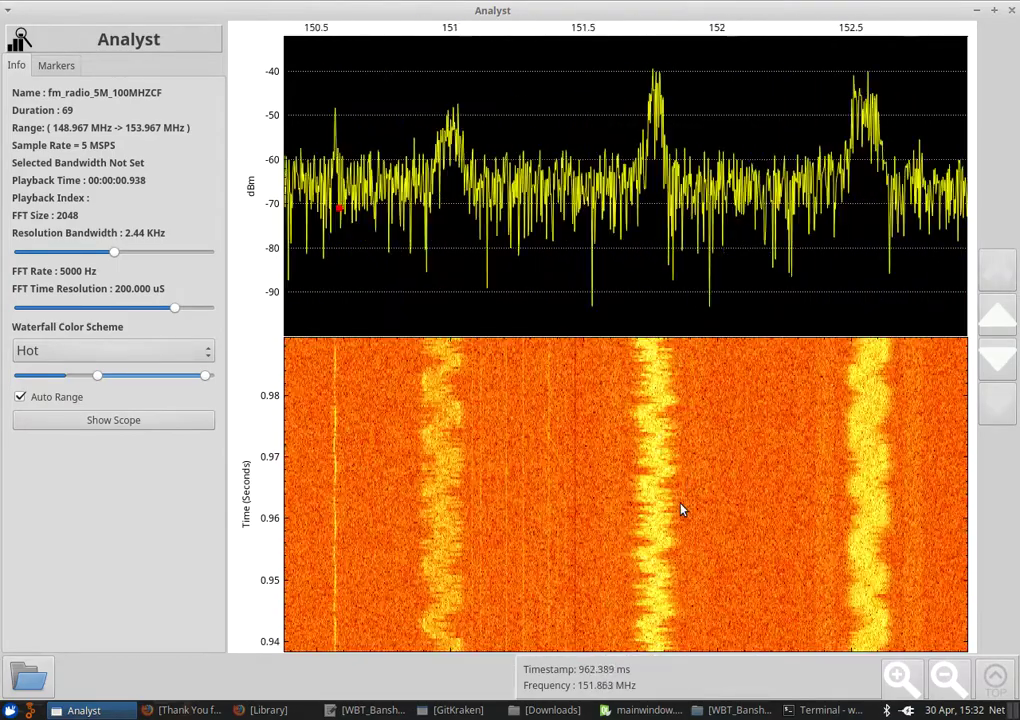
pyautogui.scroll(-2, 683, 510)
pyautogui.scroll(-2, 655, 500)
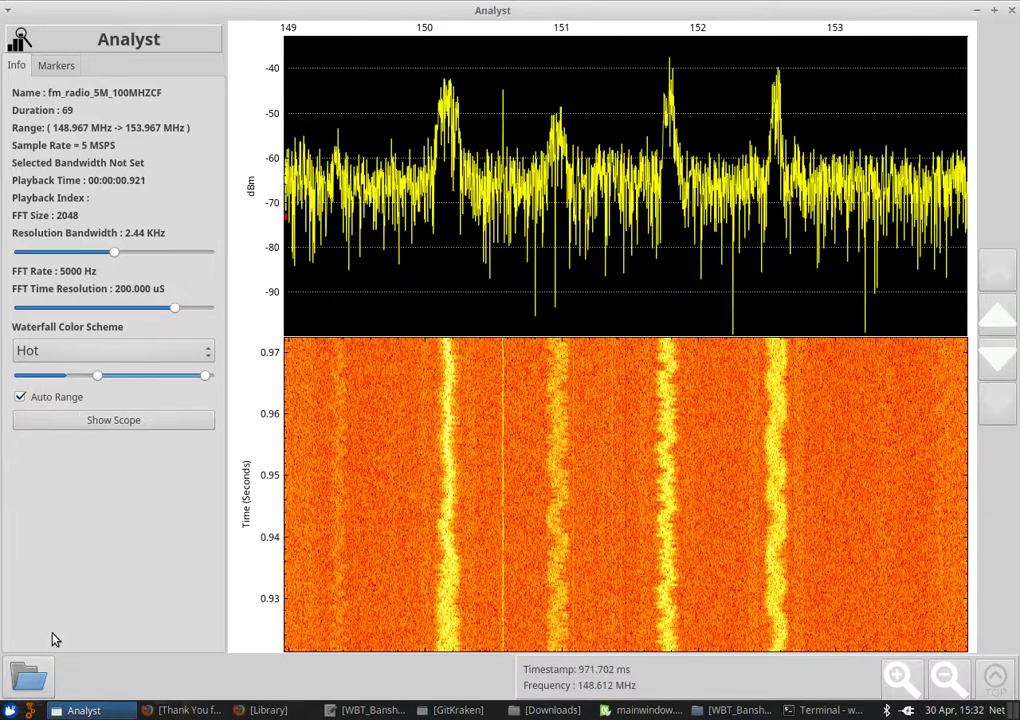
# Open the recording gsm_dl_869_2.qvrt from /media/sf_WBTDevShared/IQData with the Radio A stream
pyautogui.click(29, 677)
pyautogui.click(528, 178)
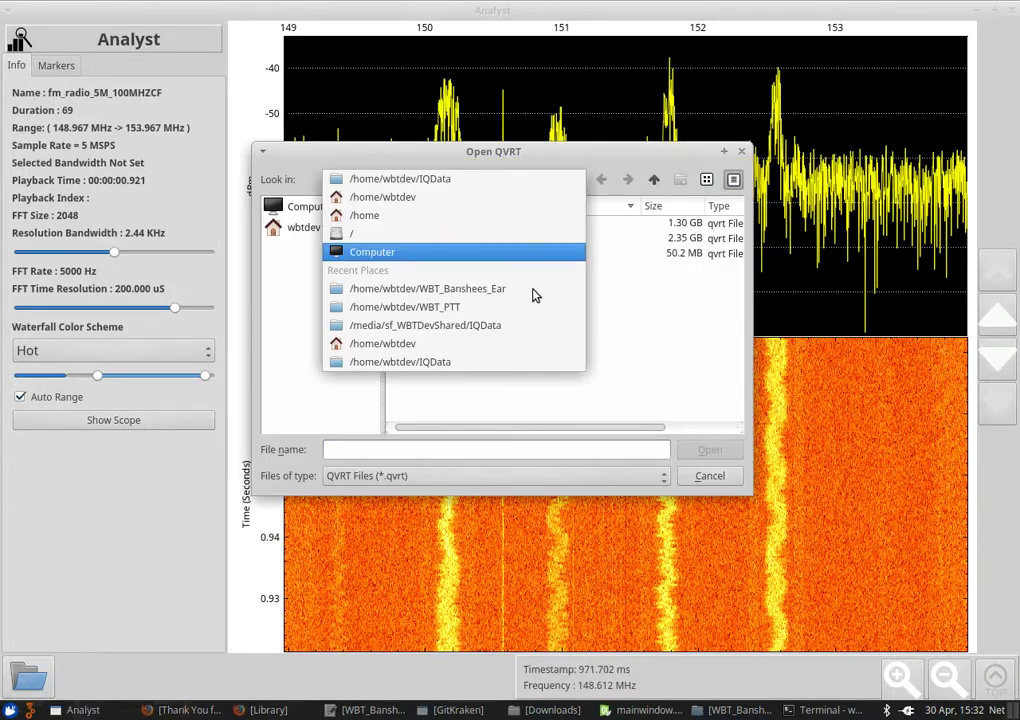
pyautogui.click(510, 325)
pyautogui.scroll(-3, 600, 362)
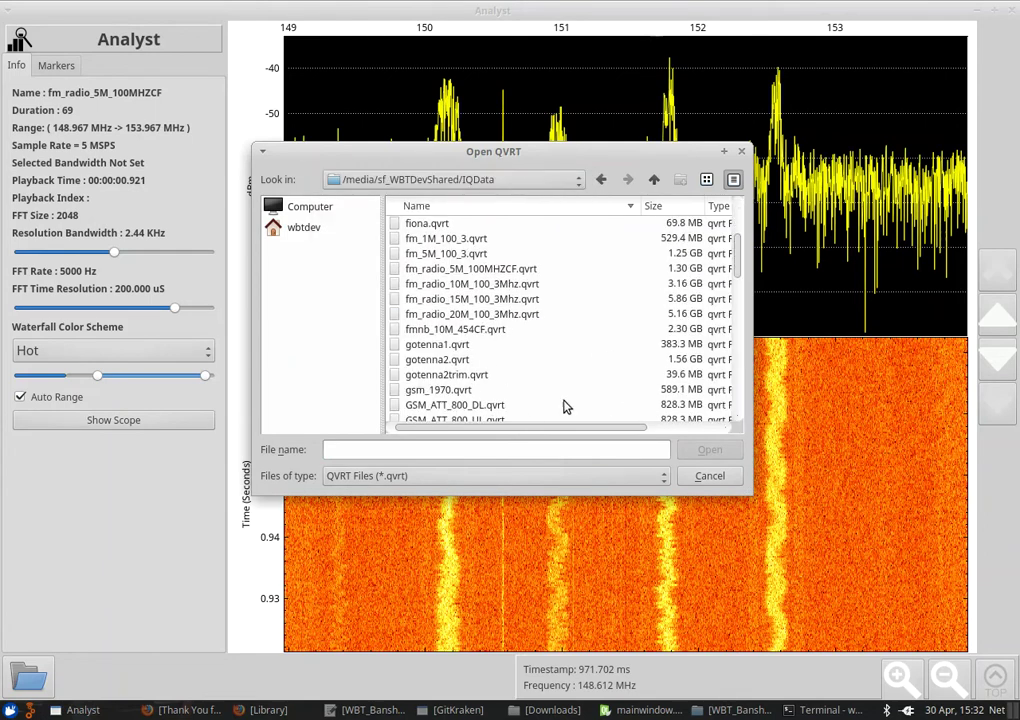
pyautogui.scroll(-2, 737, 422)
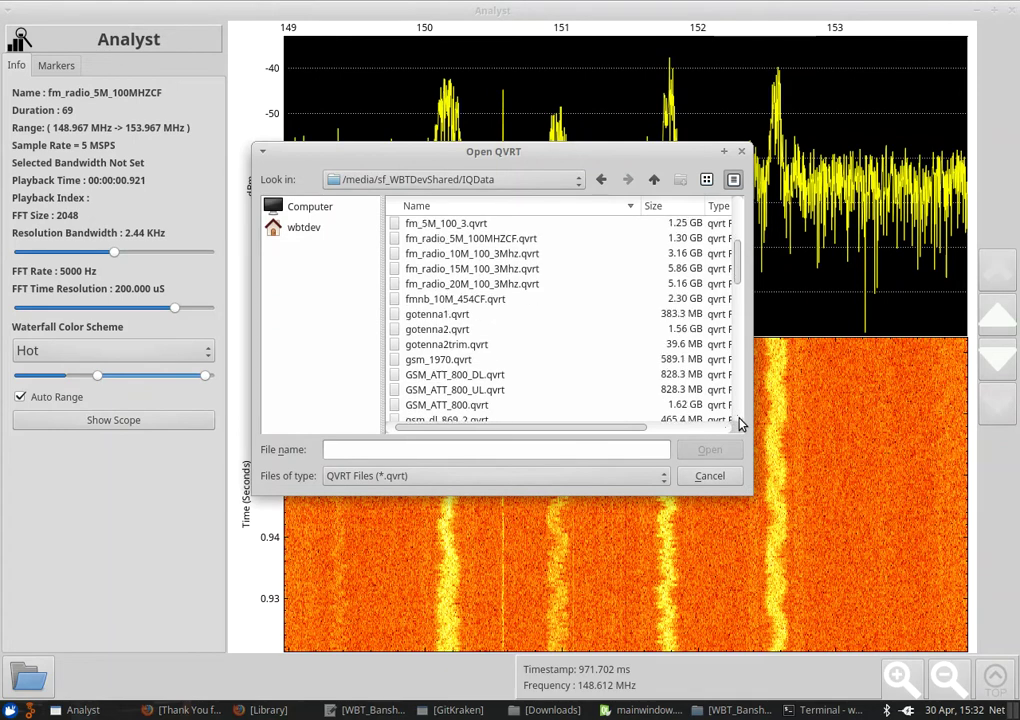
pyautogui.click(460, 361)
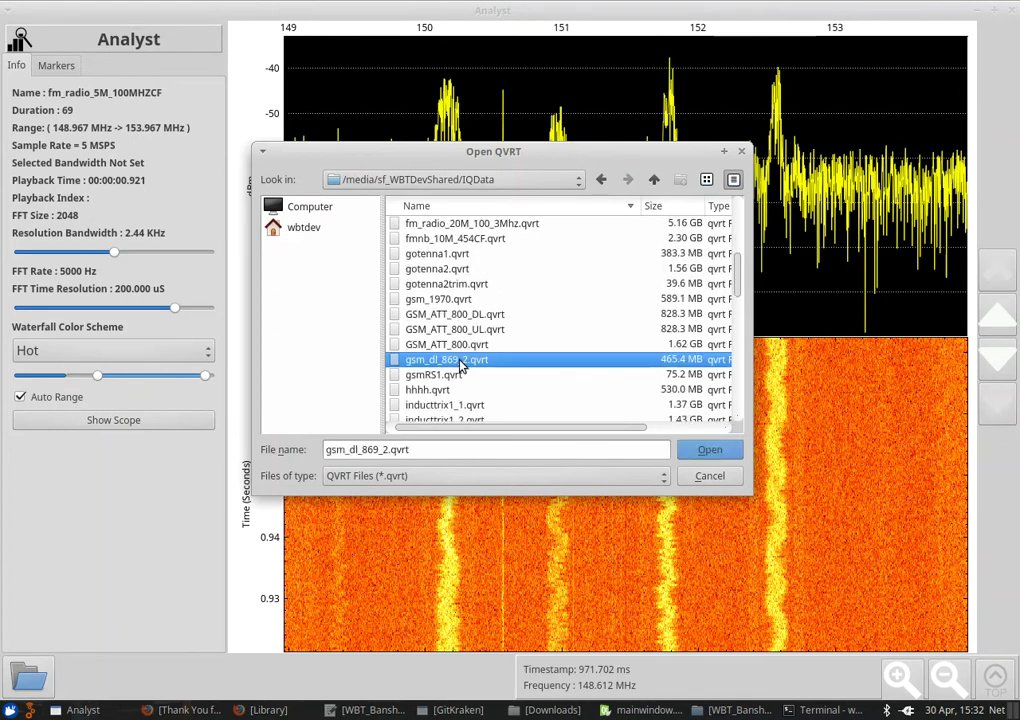
pyautogui.click(712, 451)
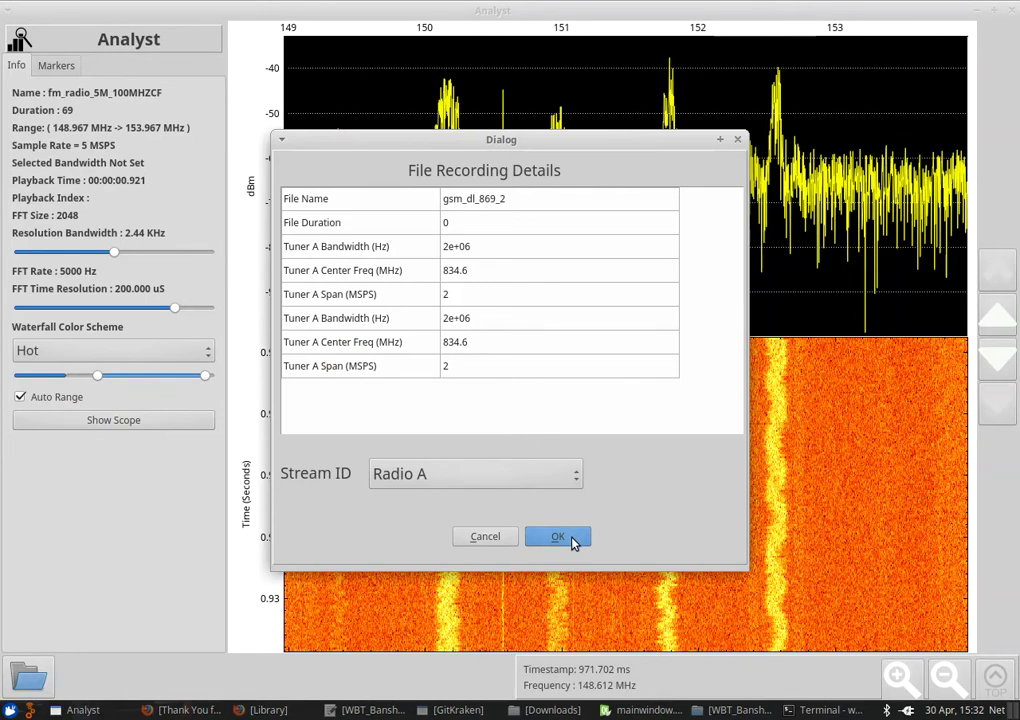
pyautogui.click(573, 540)
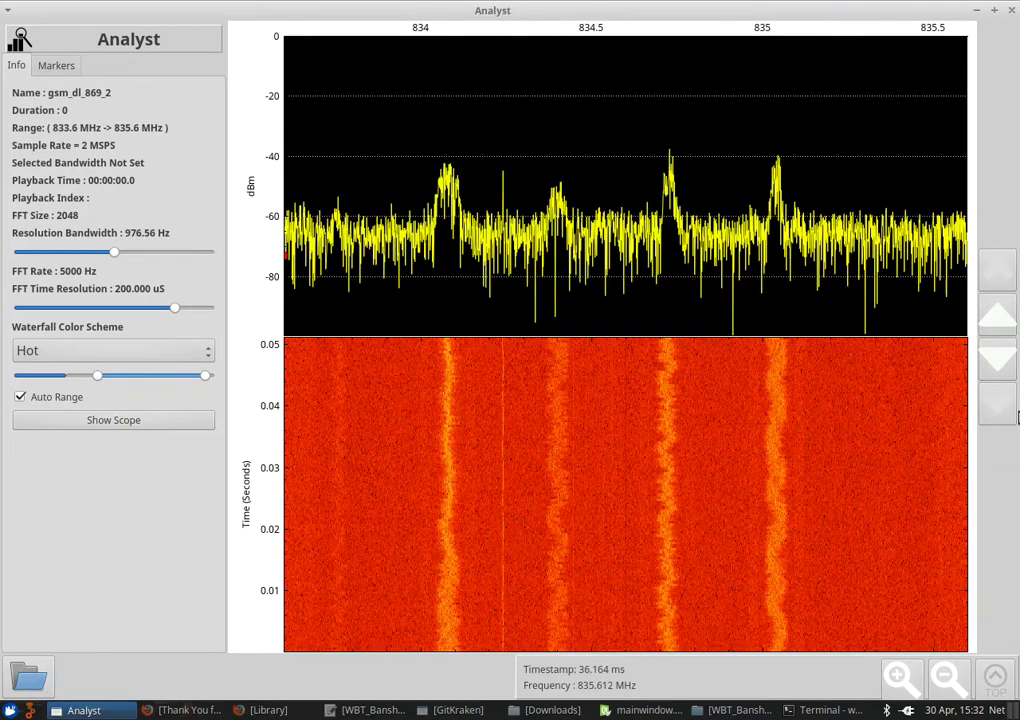
# Examine the GSM signal around 834.6 MHz in the spectrum and waterfall, from the start of the recording to about 0.11 s
pyautogui.click(996, 680)
pyautogui.scroll(1, 700, 458)
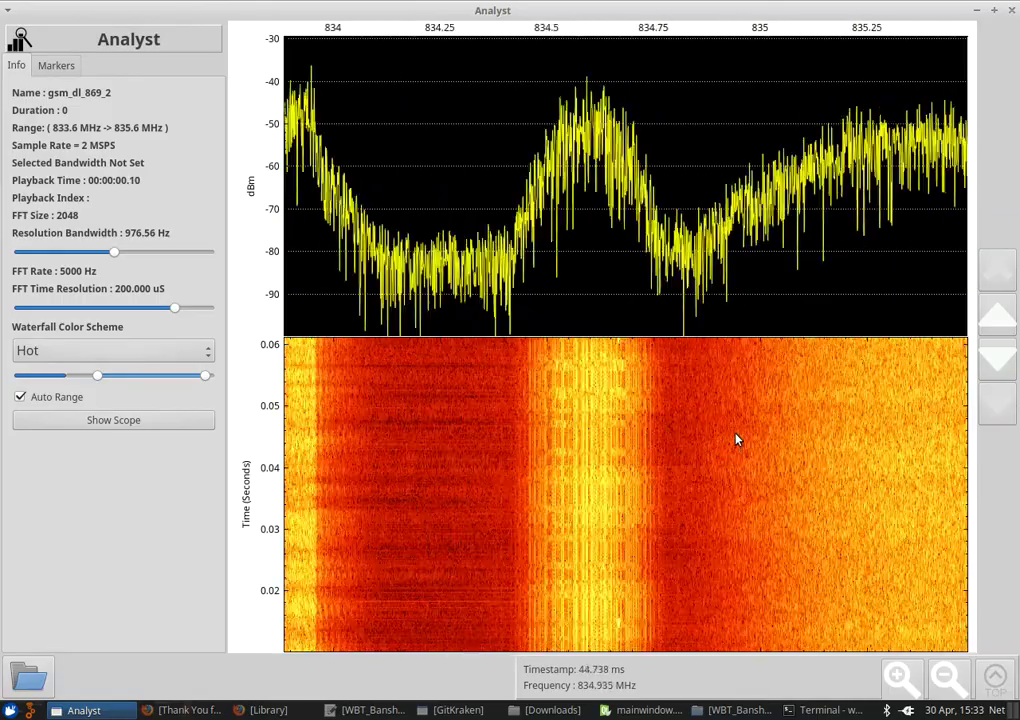
pyautogui.scroll(1, 736, 440)
pyautogui.moveTo(622, 428); pyautogui.dragTo(604, 447)
pyautogui.moveTo(658, 523); pyautogui.dragTo(677, 538)
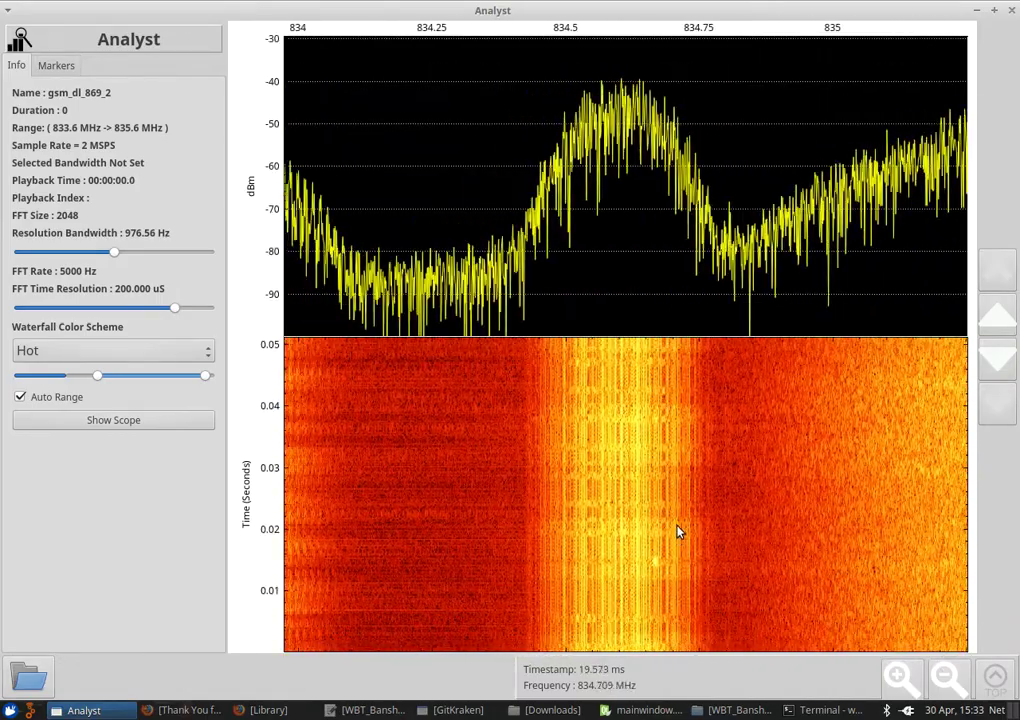
pyautogui.scroll(3, 665, 460)
pyautogui.moveTo(717, 490); pyautogui.dragTo(686, 480)
pyautogui.scroll(-3, 731, 492)
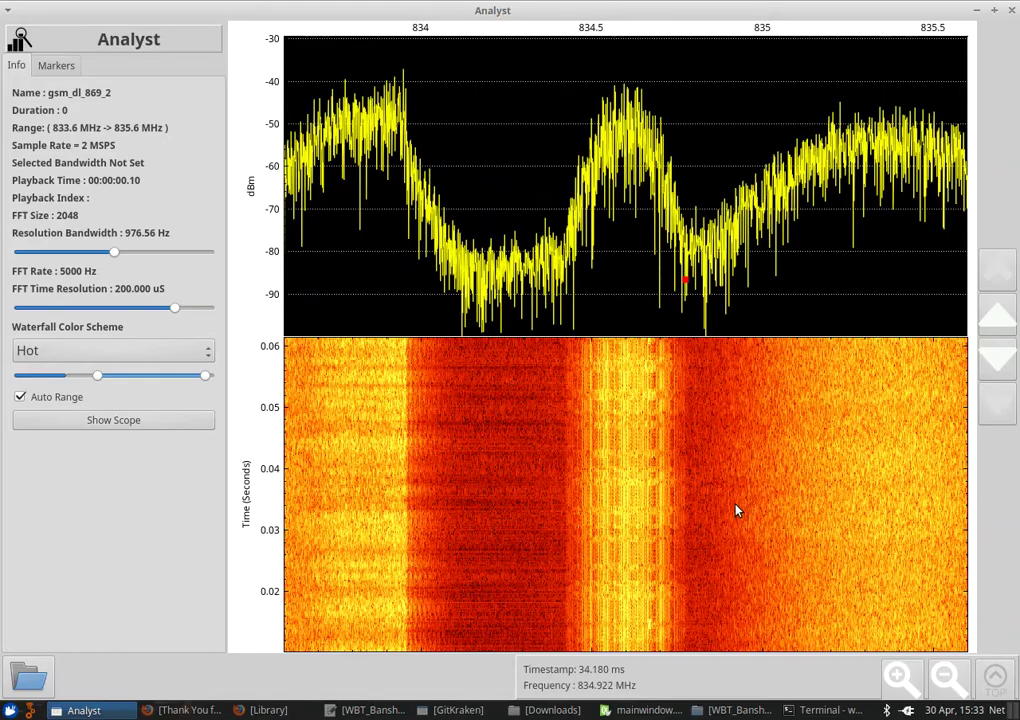
pyautogui.scroll(3, 745, 496)
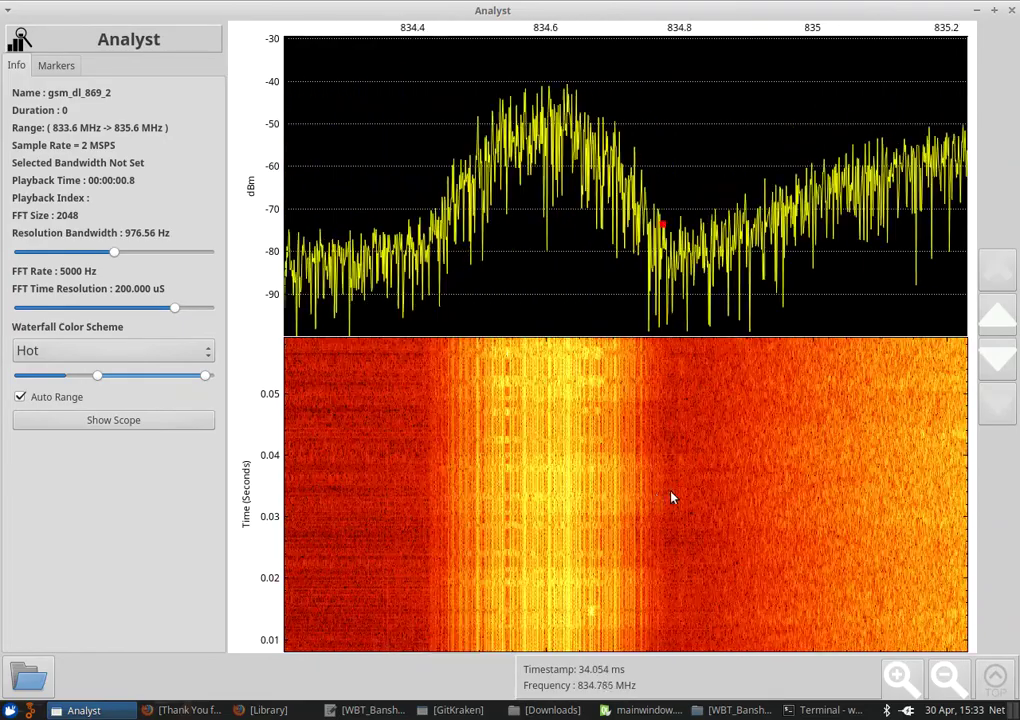
pyautogui.moveTo(640, 506); pyautogui.dragTo(729, 528)
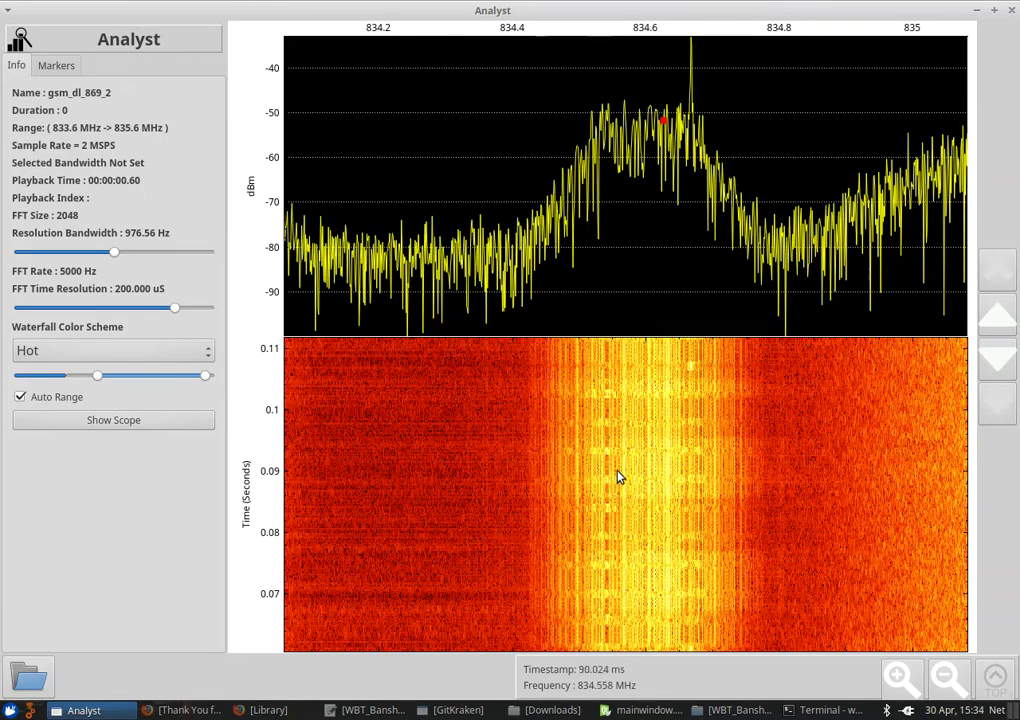
pyautogui.moveTo(542, 257); pyautogui.dragTo(505, 252)
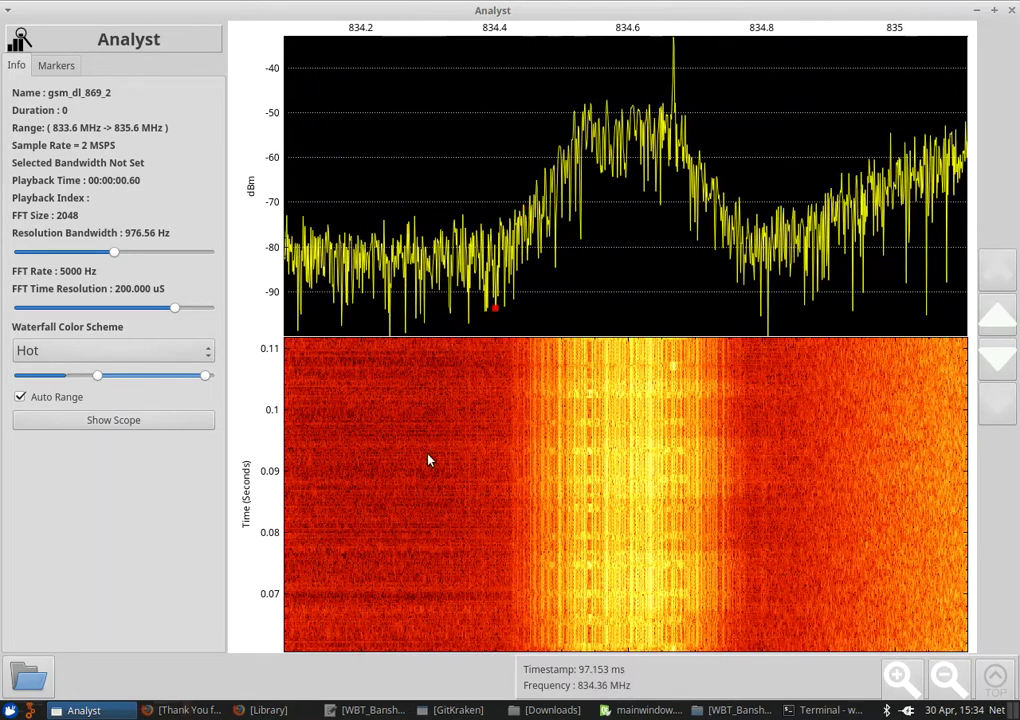
# Switch the upper plot to the scope view and examine the GSM signal's IQ samples at several points up to about 0.126 s
pyautogui.click(136, 431)
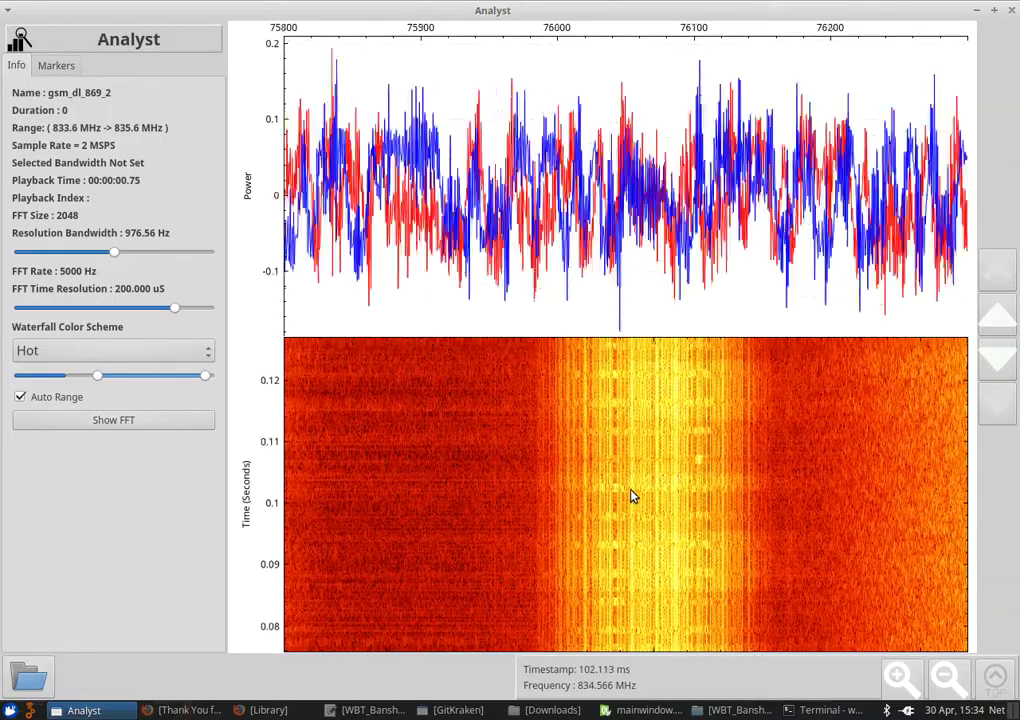
pyautogui.moveTo(639, 506)
pyautogui.mouseDown()
pyautogui.moveTo(634, 477)
pyautogui.moveTo(619, 499)
pyautogui.moveTo(635, 528)
pyautogui.moveTo(633, 516)
pyautogui.mouseUp()
pyautogui.scroll(3, 537, 215)
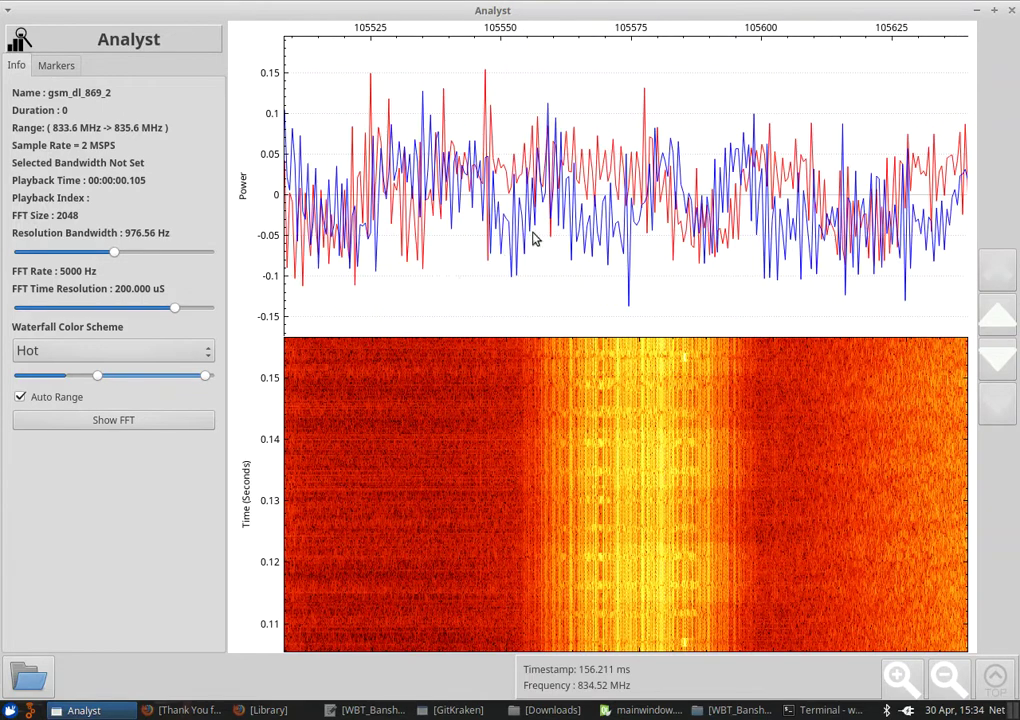
pyautogui.scroll(-4, 760, 245)
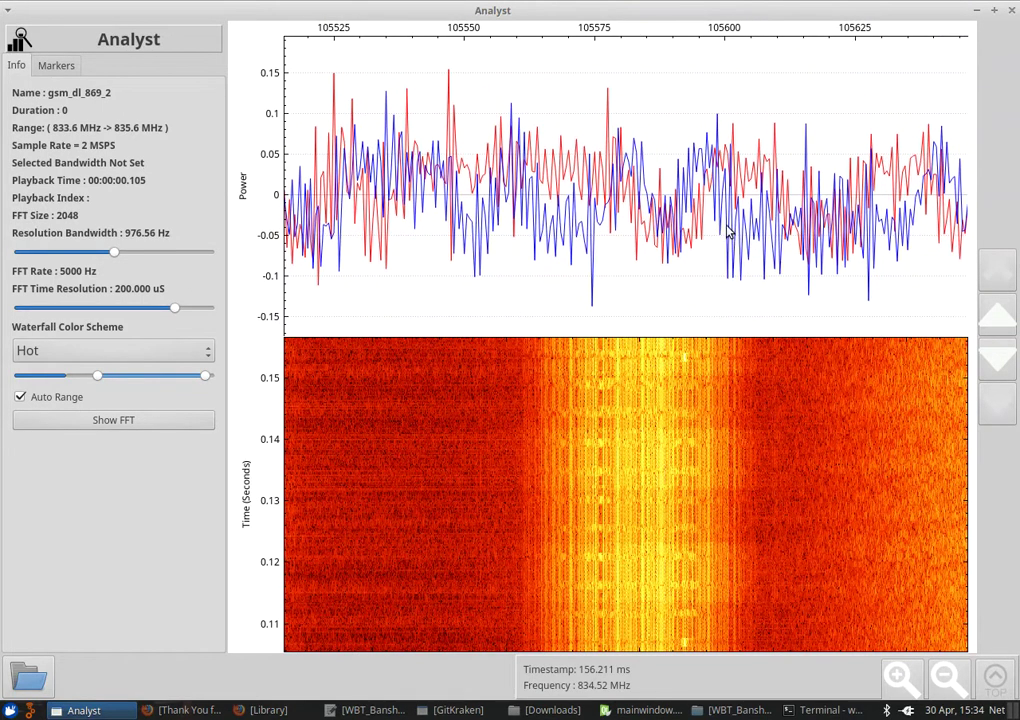
pyautogui.moveTo(876, 248); pyautogui.dragTo(626, 276)
pyautogui.moveTo(710, 478); pyautogui.dragTo(738, 560)
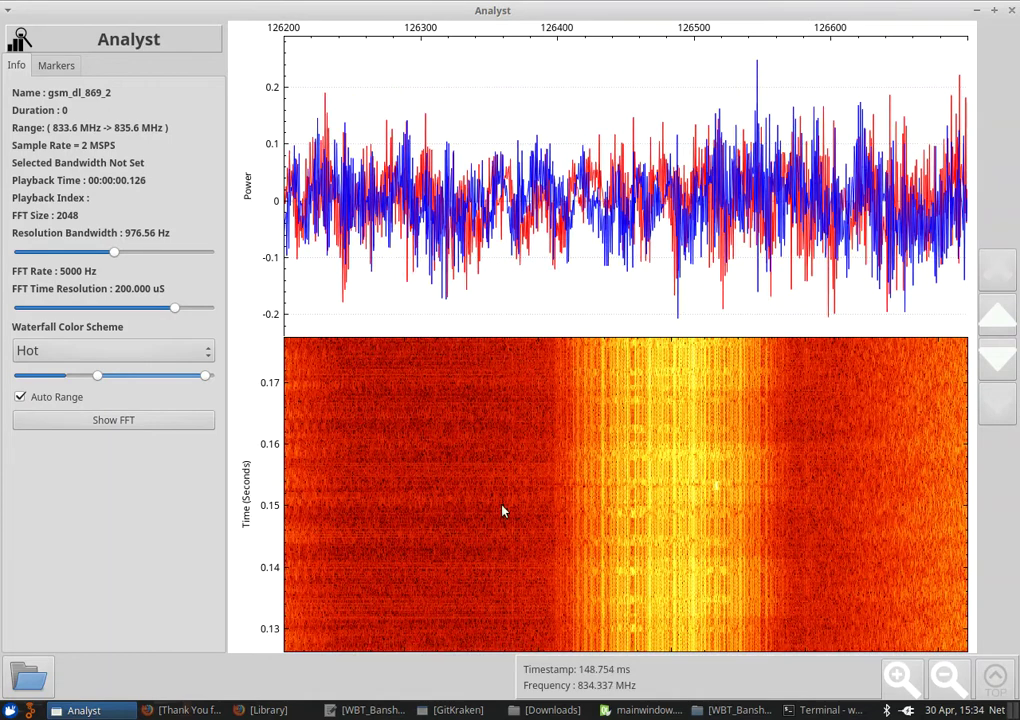
# Open the recording dsmx-2.qvrt from /media/sf_WBTDevShared/IQData with the Radio A stream
pyautogui.click(45, 677)
pyautogui.click(568, 181)
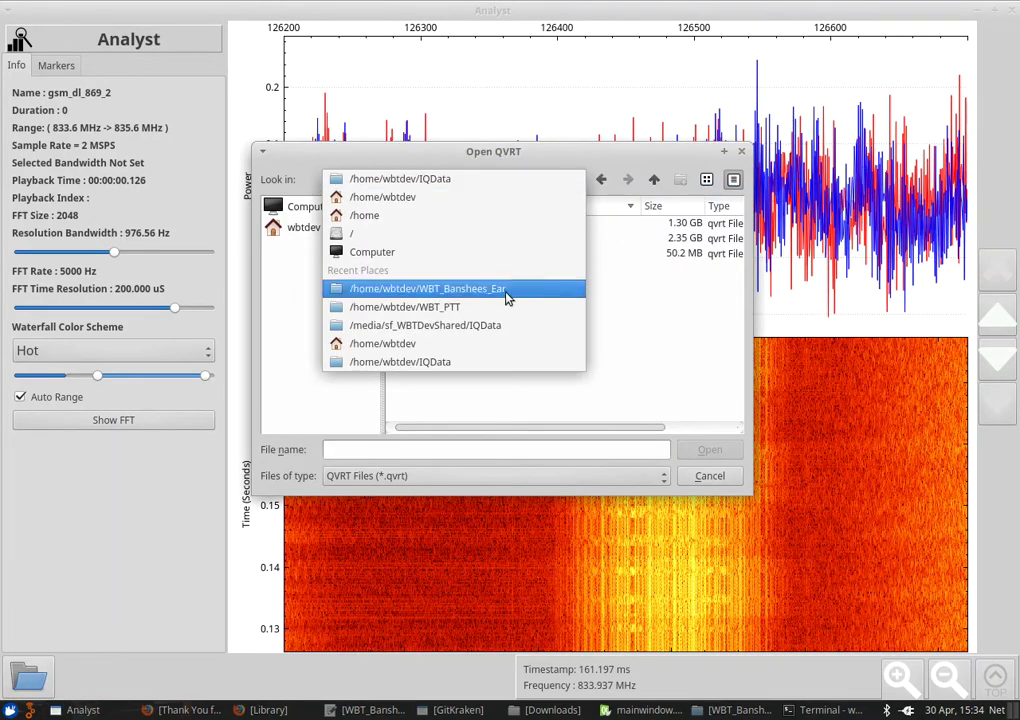
pyautogui.click(490, 334)
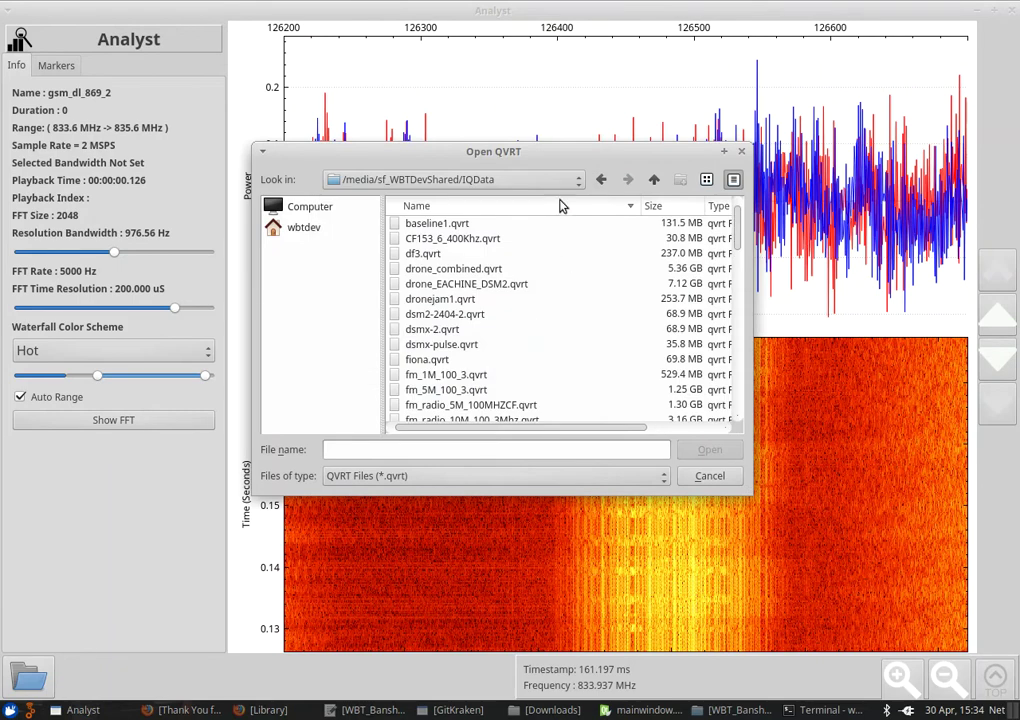
pyautogui.moveTo(562, 153); pyautogui.dragTo(555, 141)
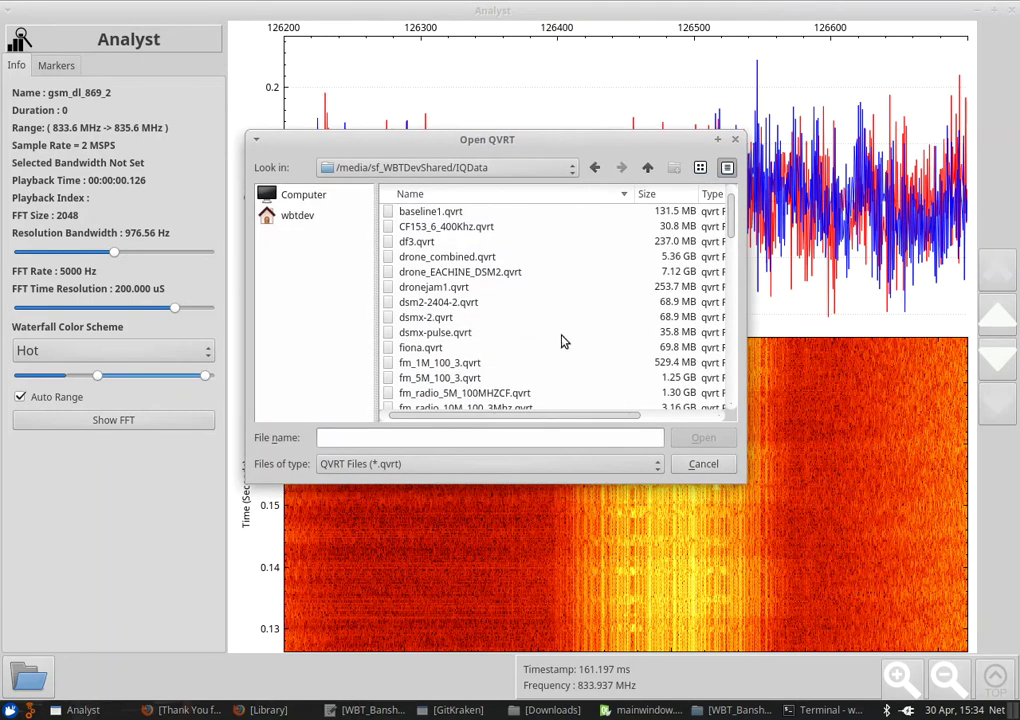
pyautogui.click(486, 336)
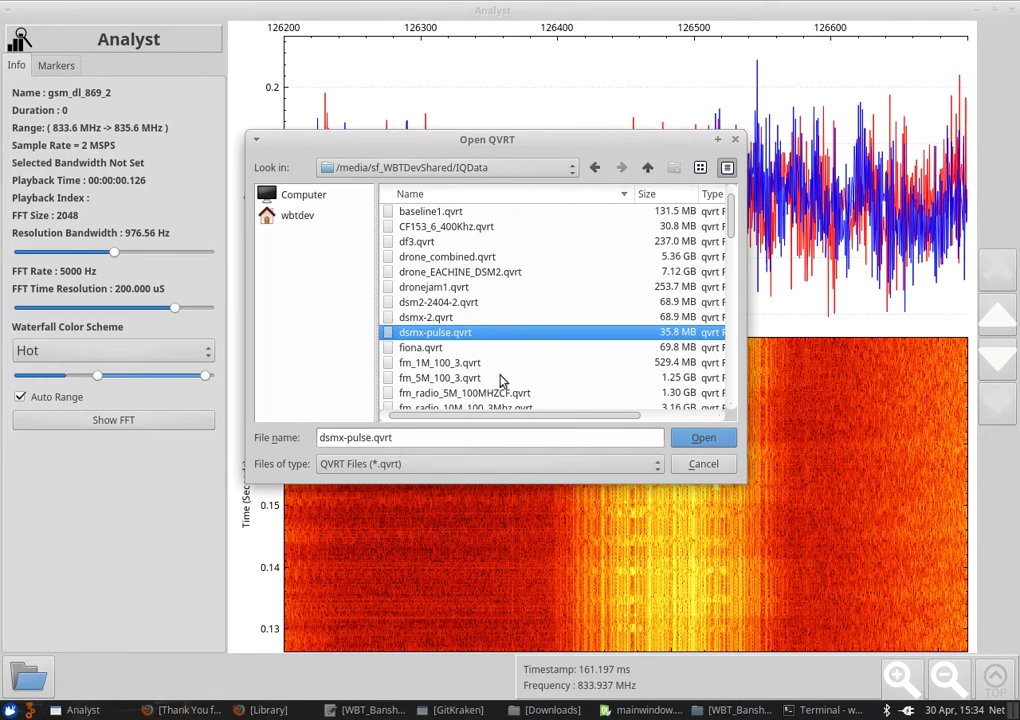
pyautogui.click(470, 318)
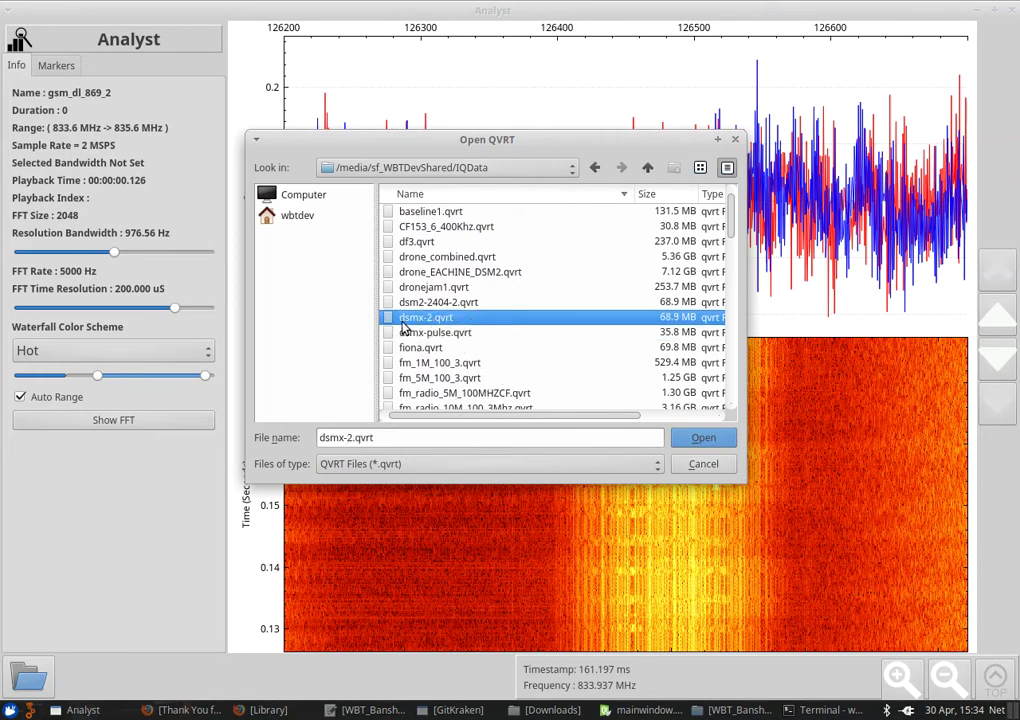
pyautogui.click(696, 442)
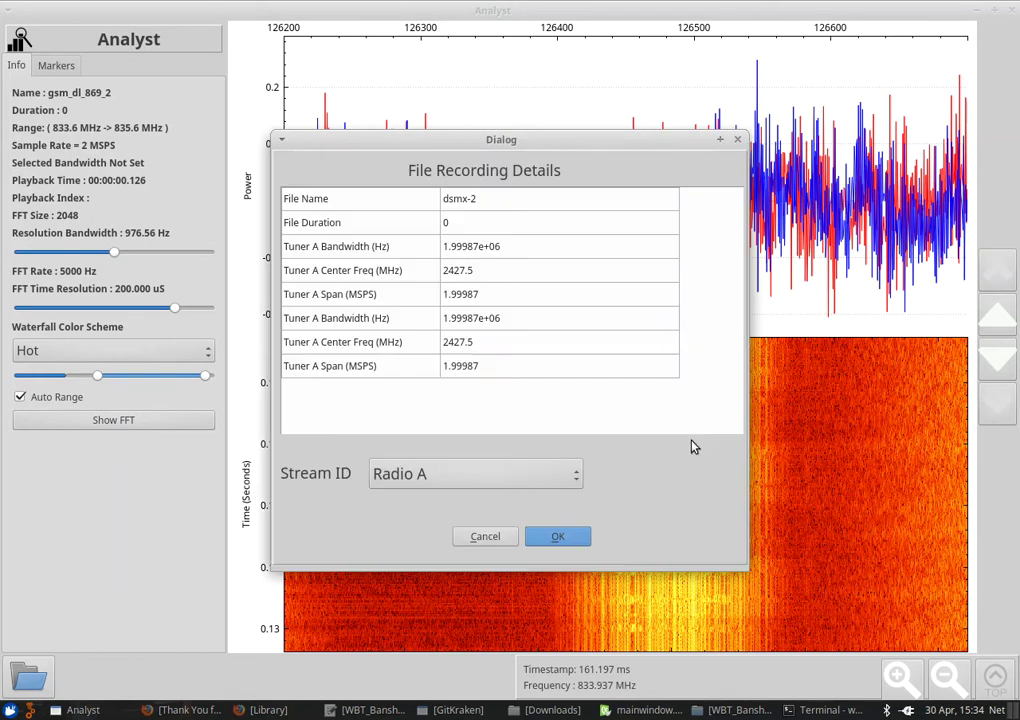
pyautogui.click(557, 537)
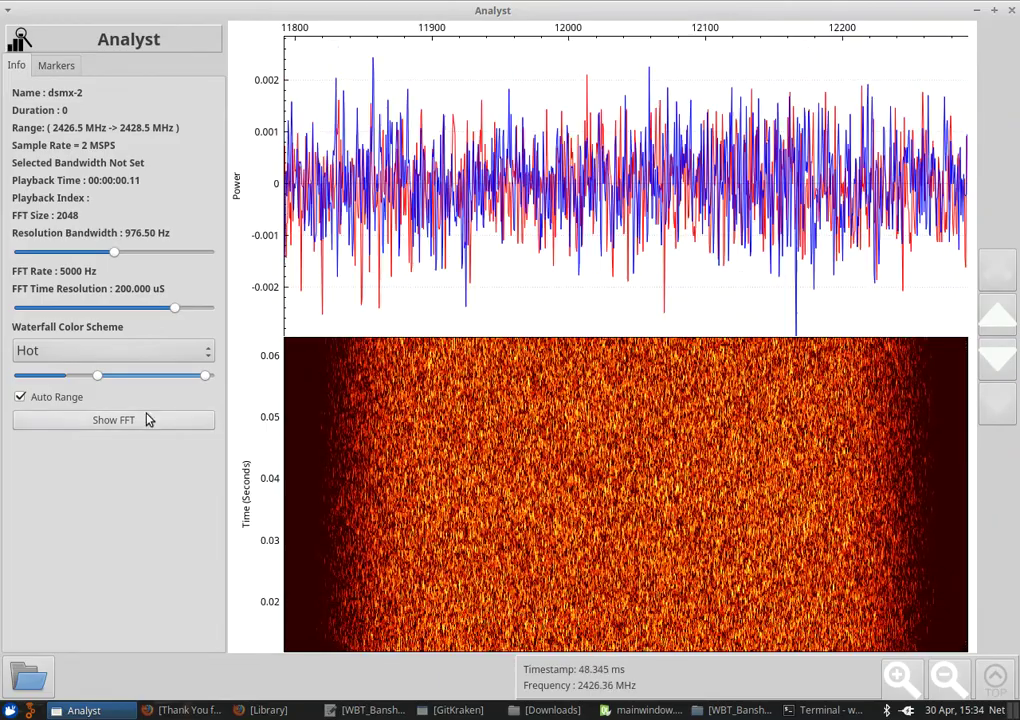
# Return the upper plot to the FFT spectrum and locate the burst around 0.163 s, viewed from about 2427.4 to 2428.3 MHz
pyautogui.click(147, 419)
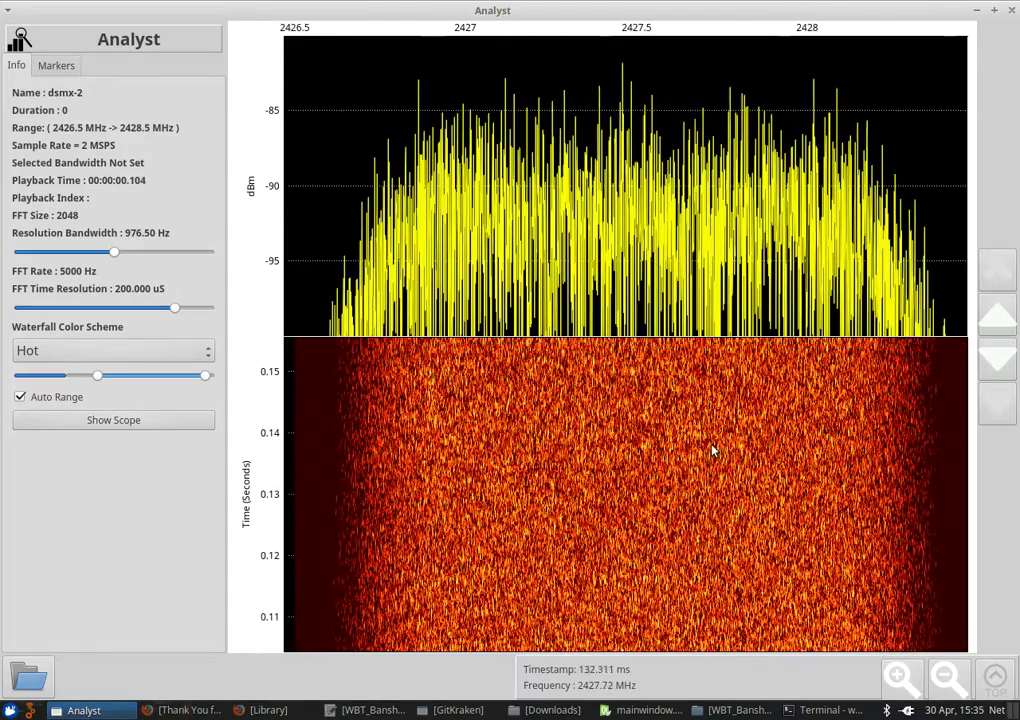
pyautogui.moveTo(712, 445); pyautogui.dragTo(669, 530)
pyautogui.moveTo(697, 382); pyautogui.dragTo(675, 384)
pyautogui.moveTo(723, 435); pyautogui.dragTo(699, 416)
pyautogui.scroll(3, 705, 448)
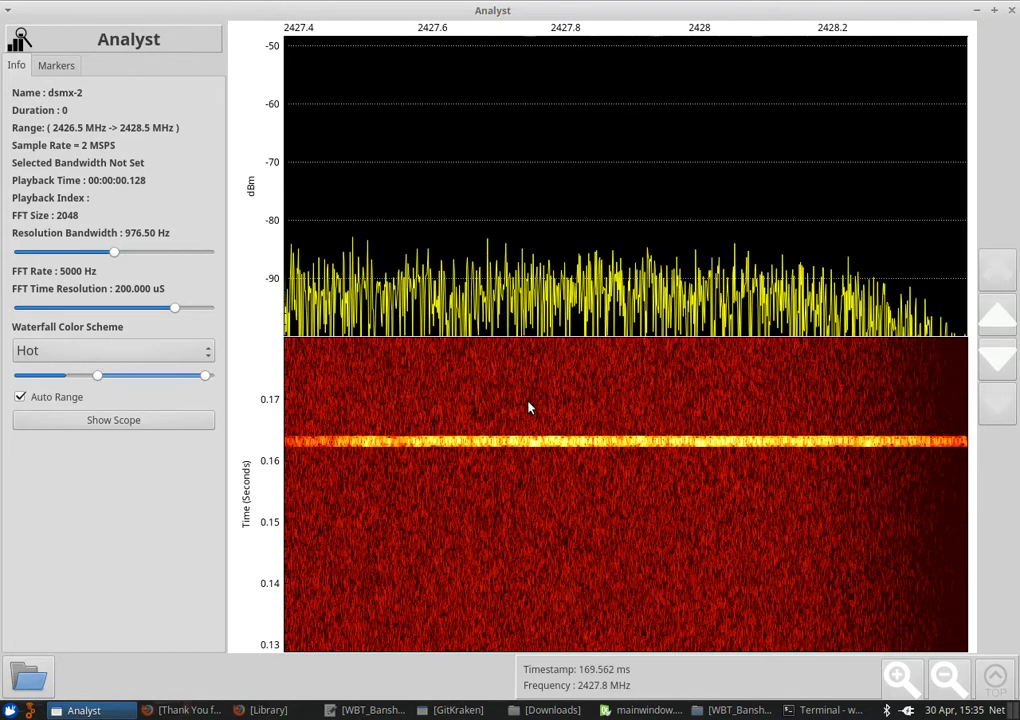
# Set the FFT size to 8192 and the FFT rate to 25000 Hz to resolve the burst in more detail
pyautogui.moveTo(112, 254); pyautogui.dragTo(174, 262)
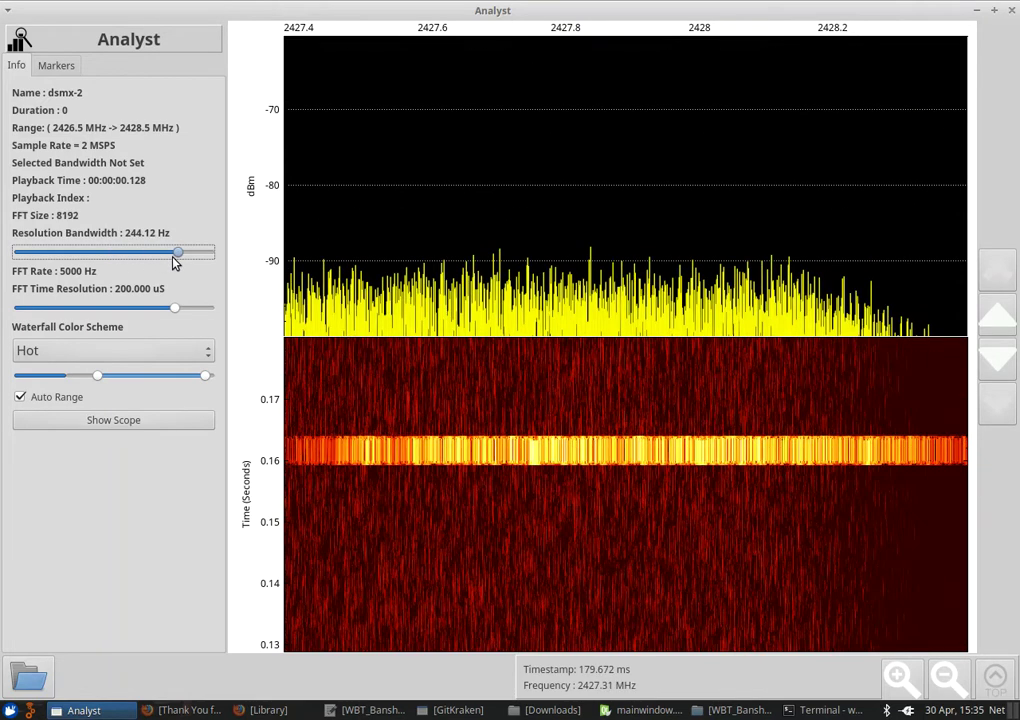
pyautogui.moveTo(478, 444); pyautogui.dragTo(520, 456)
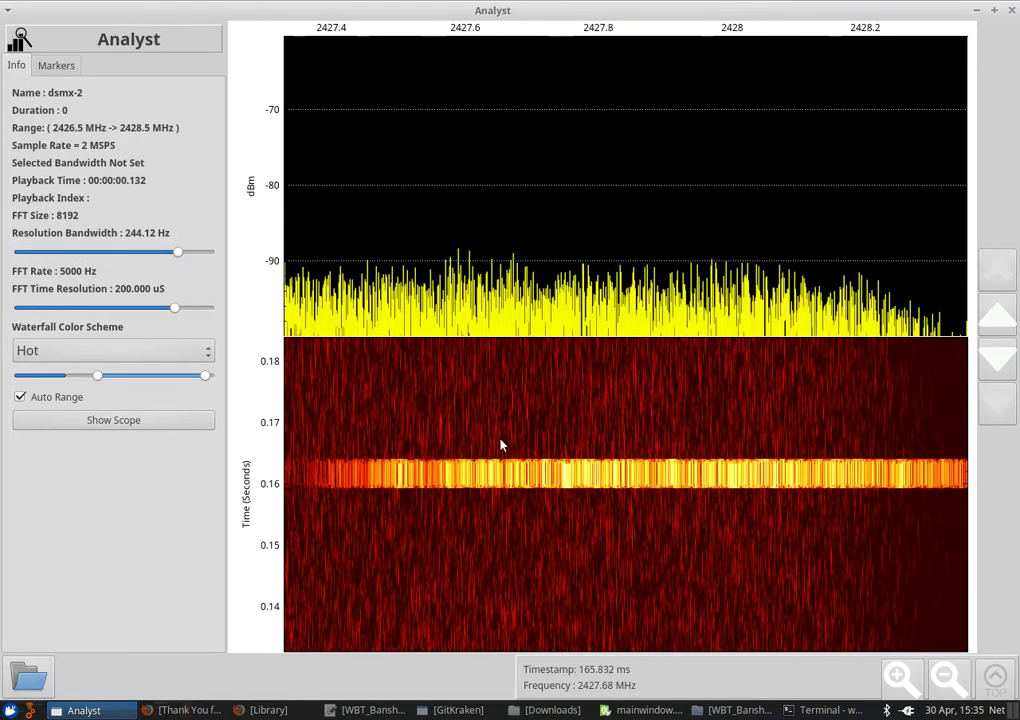
pyautogui.moveTo(494, 382); pyautogui.dragTo(481, 454)
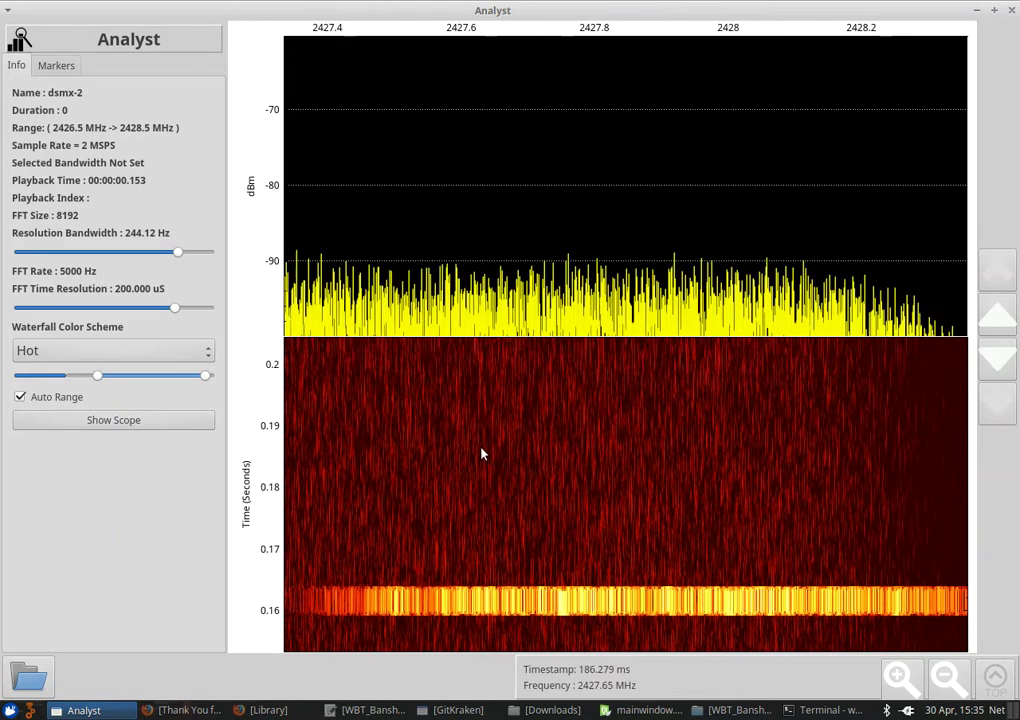
pyautogui.click(196, 310)
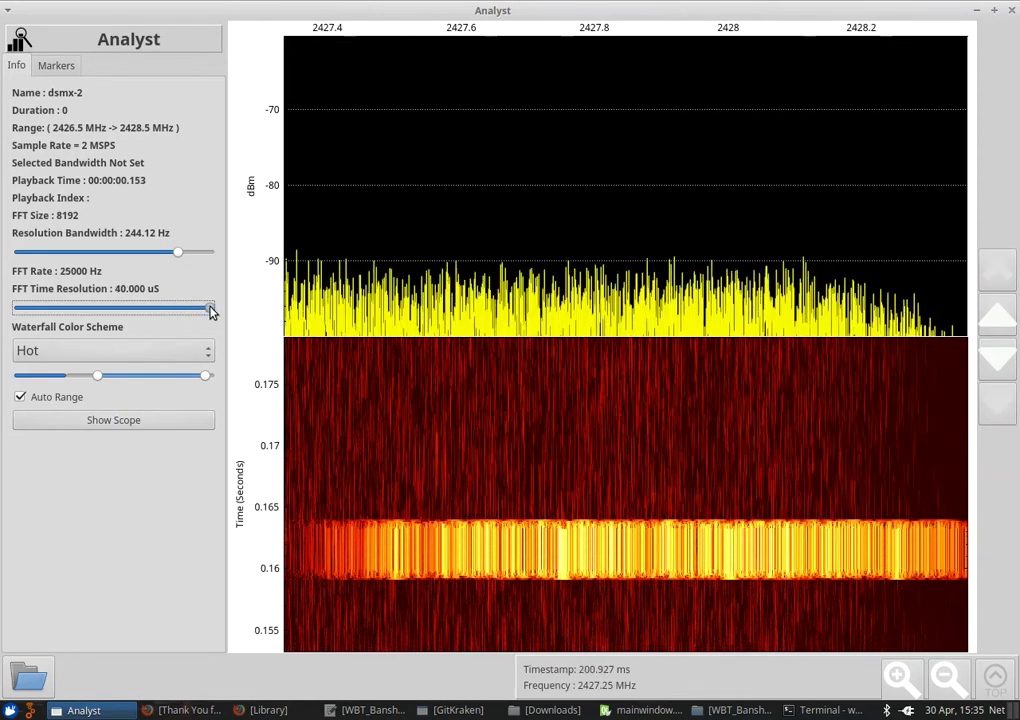
pyautogui.click(210, 313)
# Examine the spectrum across the burst between about 0.157 and 0.168 s in the waterfall
pyautogui.moveTo(674, 430); pyautogui.dragTo(646, 510)
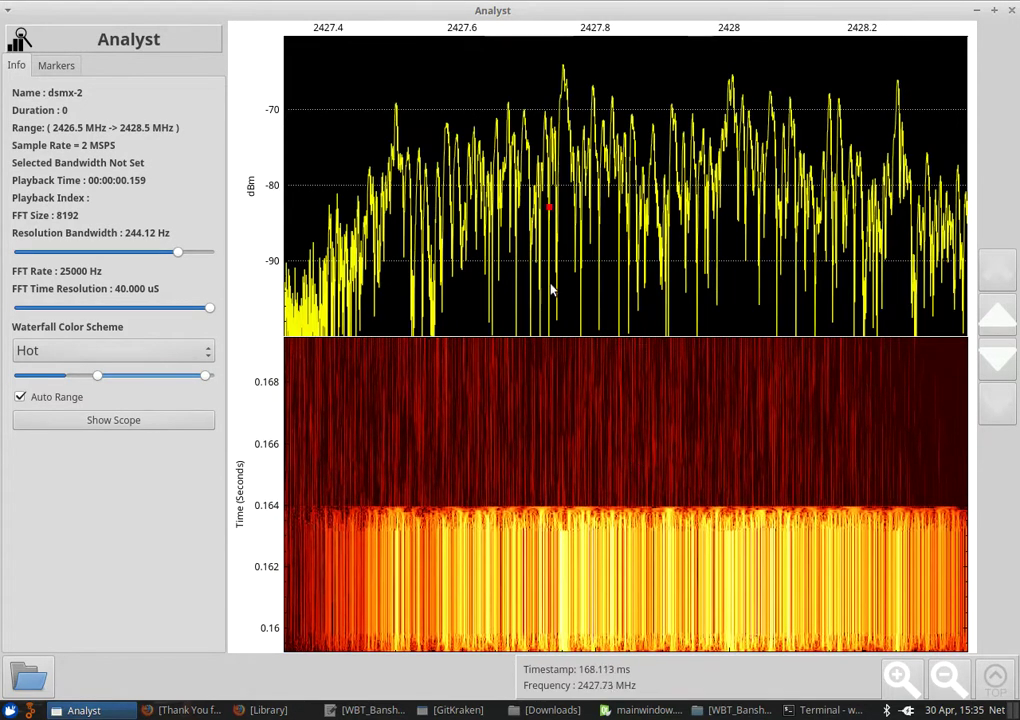
pyautogui.moveTo(553, 362); pyautogui.dragTo(555, 363)
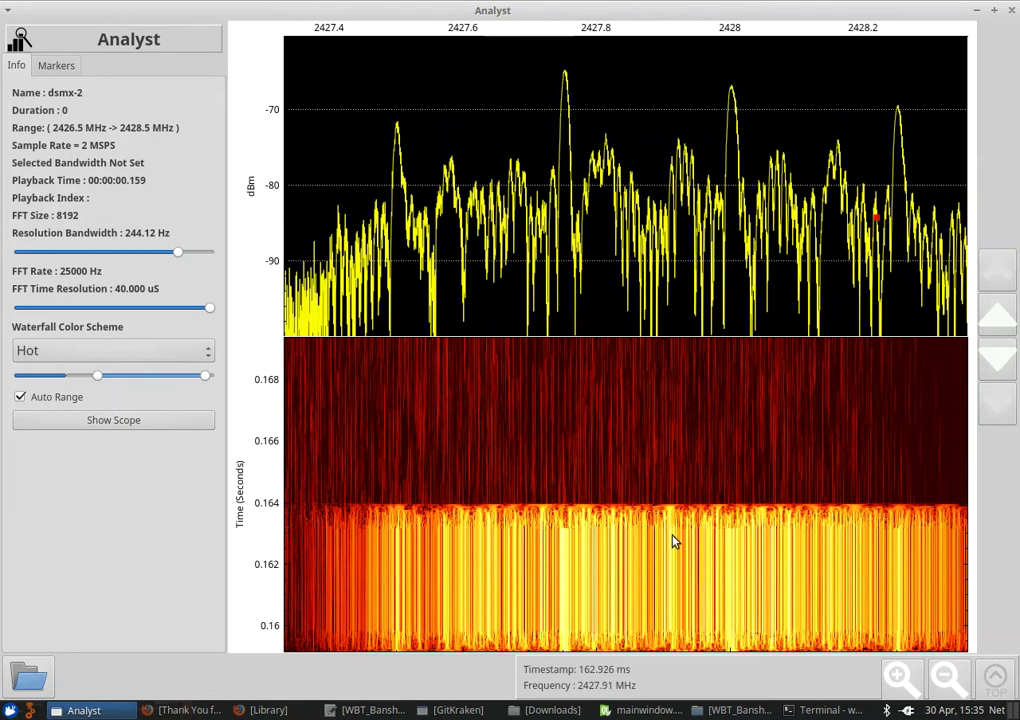
pyautogui.moveTo(712, 551); pyautogui.dragTo(731, 505)
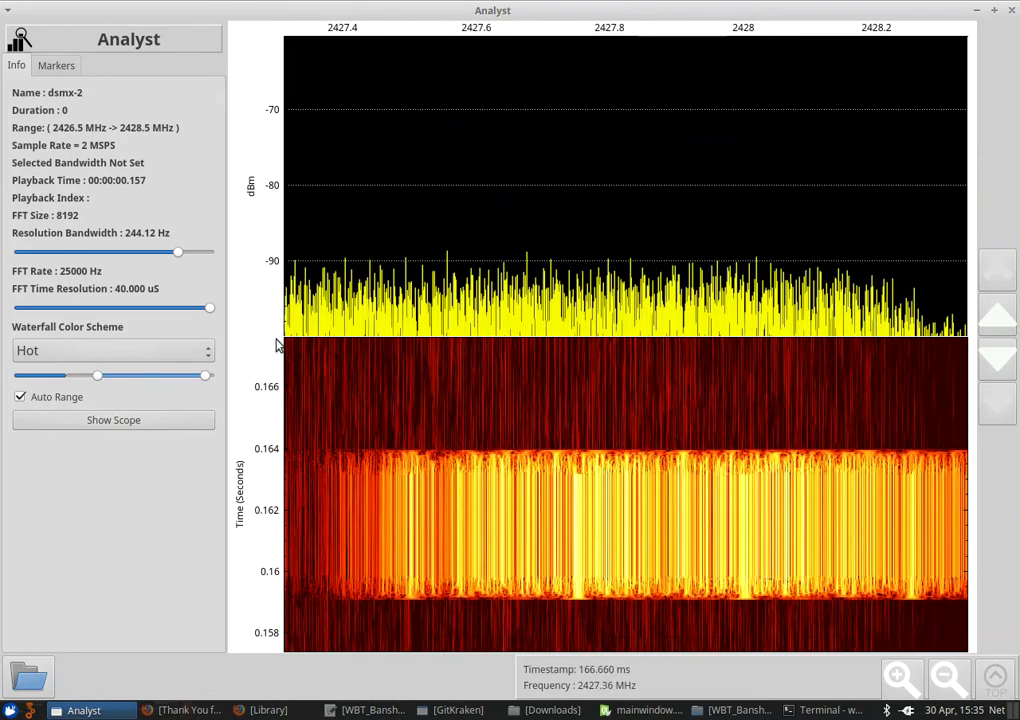
# Show the scope view and examine the IQ waveform where the burst starts, around 163150 to 163300 on the time axis
pyautogui.click(183, 421)
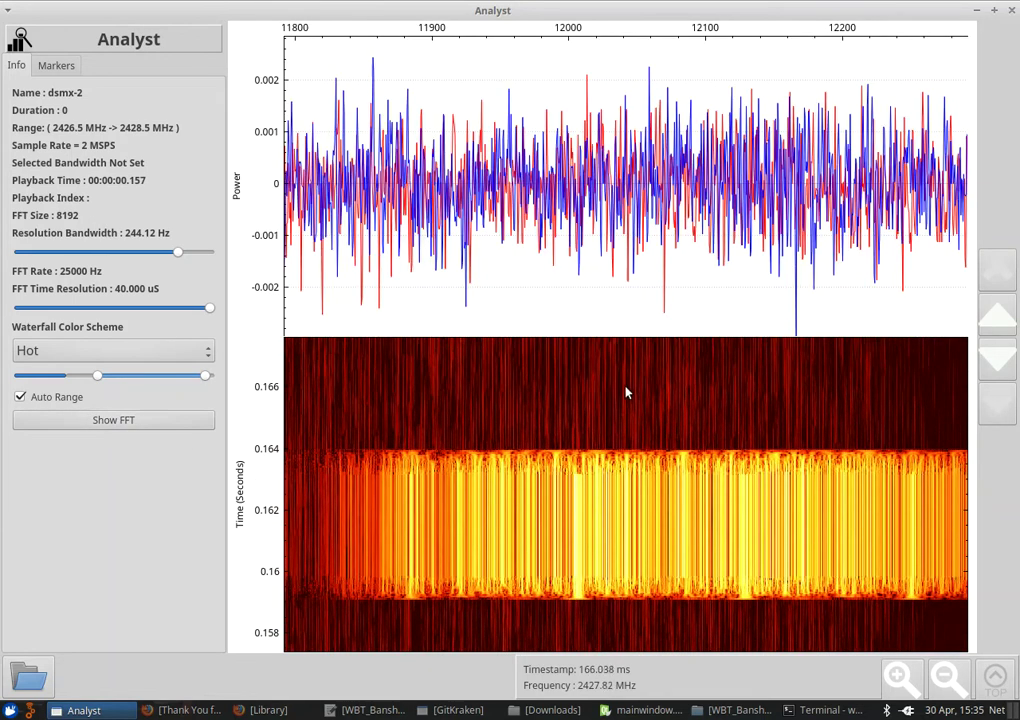
pyautogui.scroll(1, 628, 392)
pyautogui.scroll(3, 630, 400)
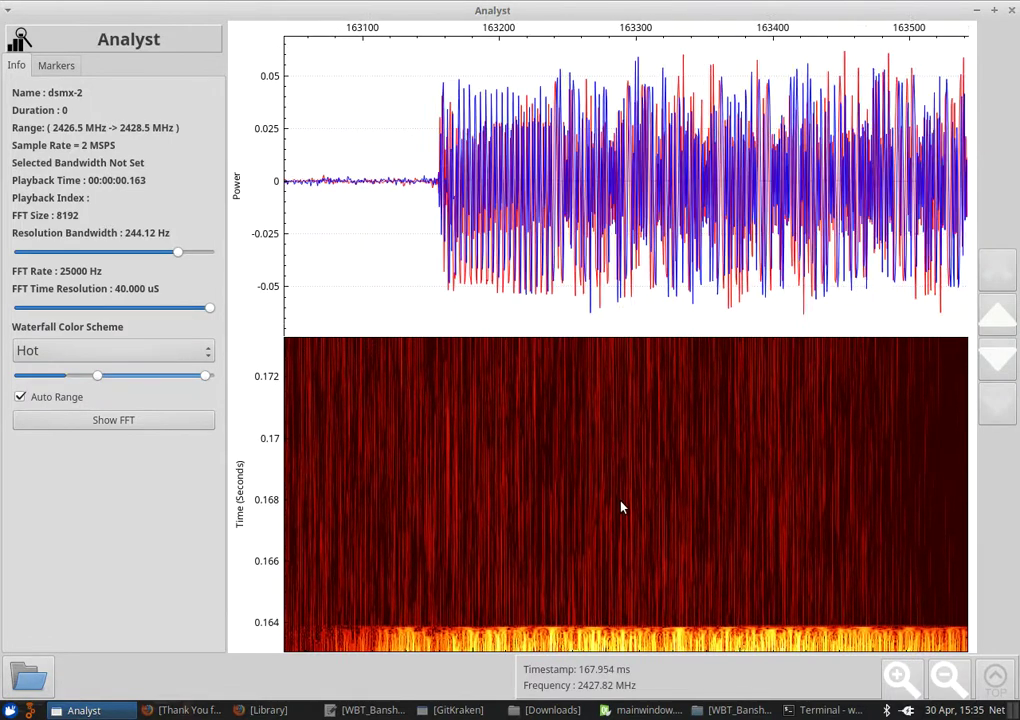
pyautogui.scroll(-2, 621, 506)
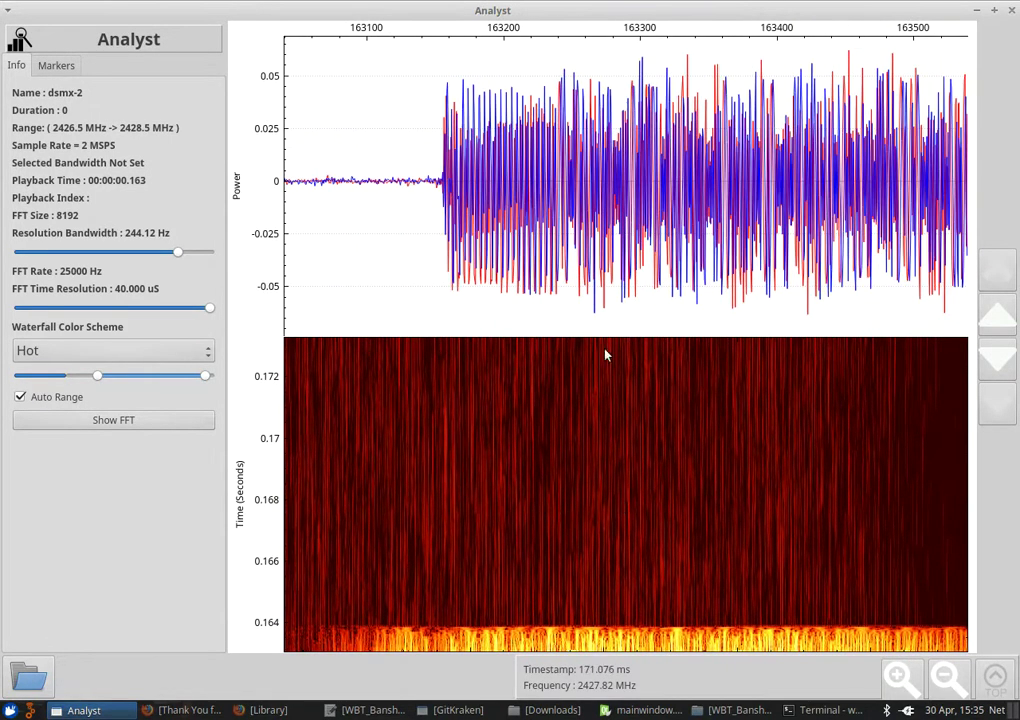
pyautogui.scroll(3, 505, 205)
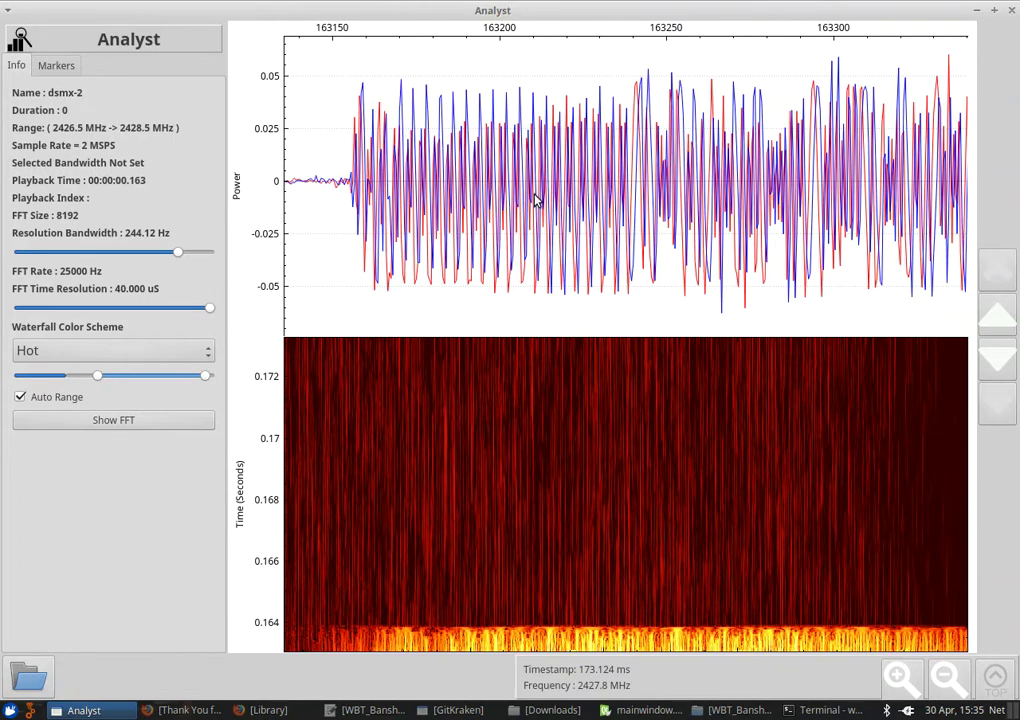
pyautogui.scroll(3, 537, 200)
pyautogui.scroll(-2, 540, 198)
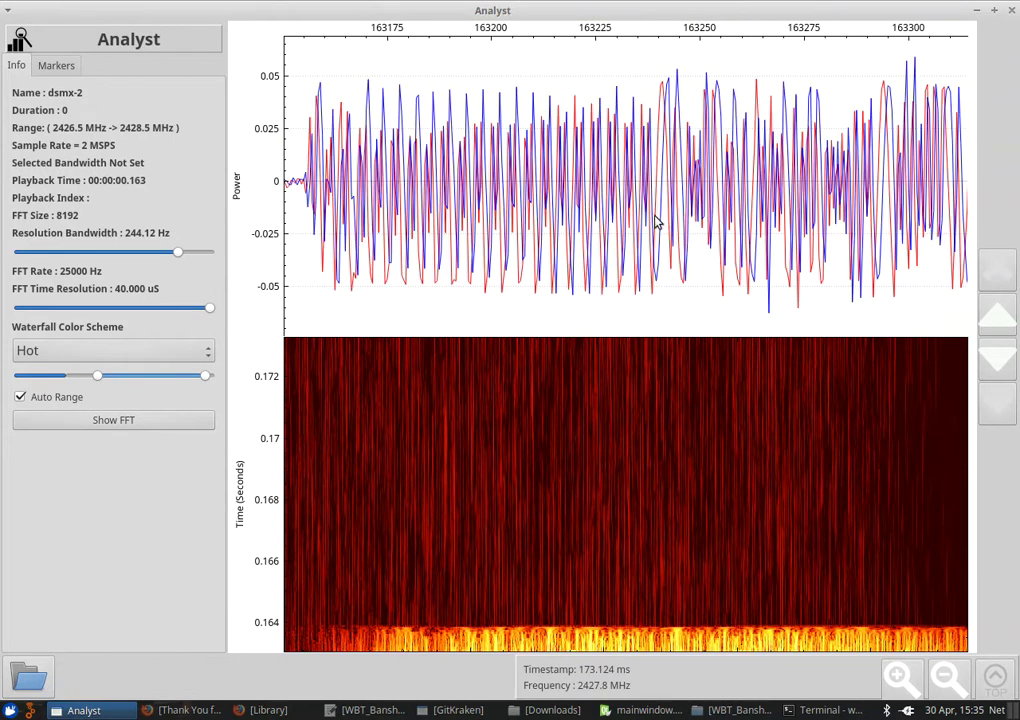
pyautogui.scroll(-1, 661, 221)
pyautogui.hscroll(5, 458, 221)
pyautogui.scroll(-3, 660, 203)
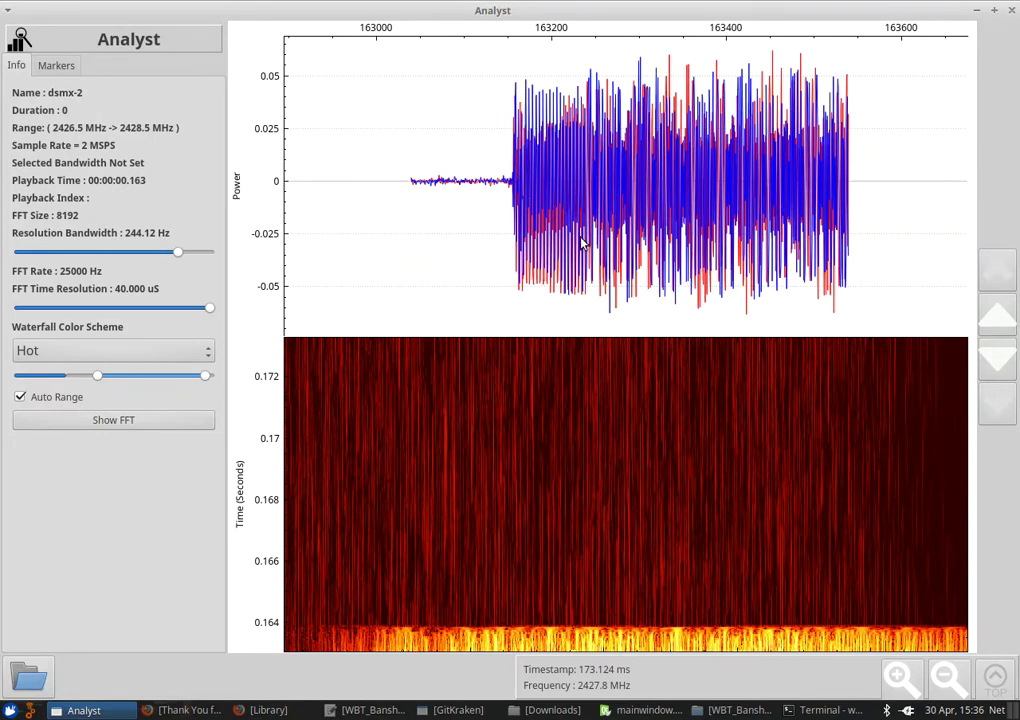